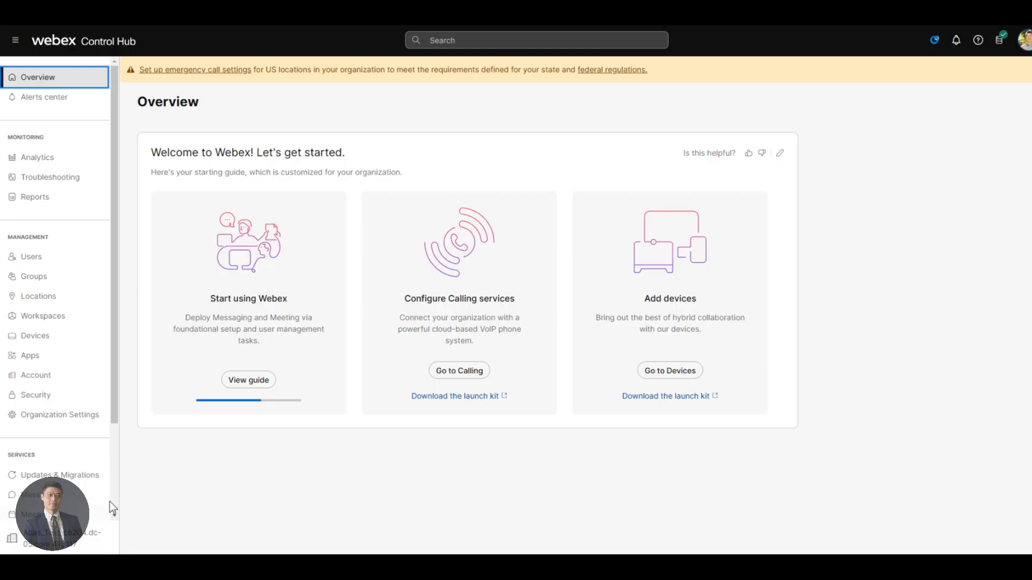
# Open the organization profile review task from the Introduction stage of the Start using Webex guide
pyautogui.click(242, 376)
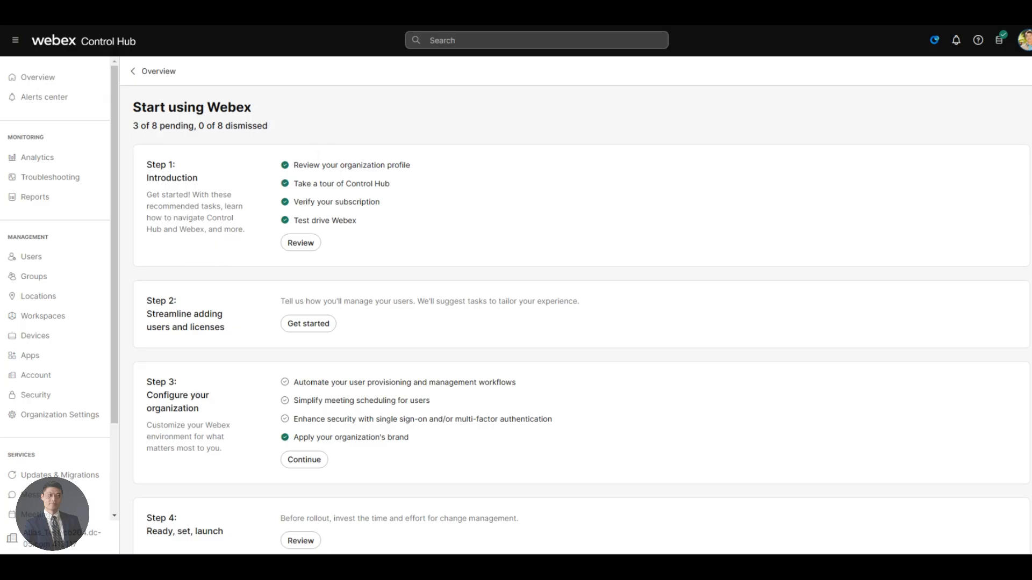
pyautogui.click(300, 245)
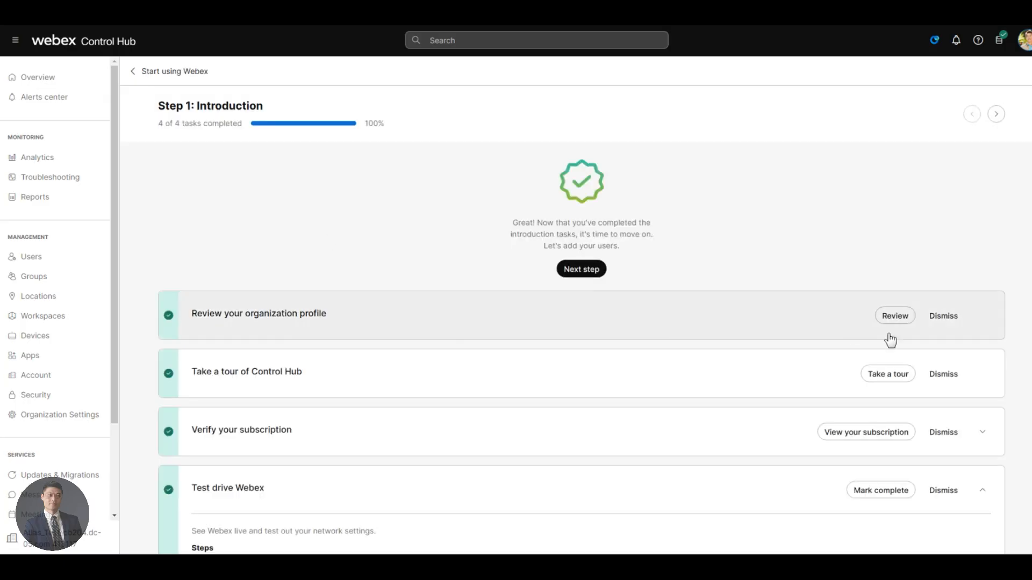
pyautogui.click(895, 316)
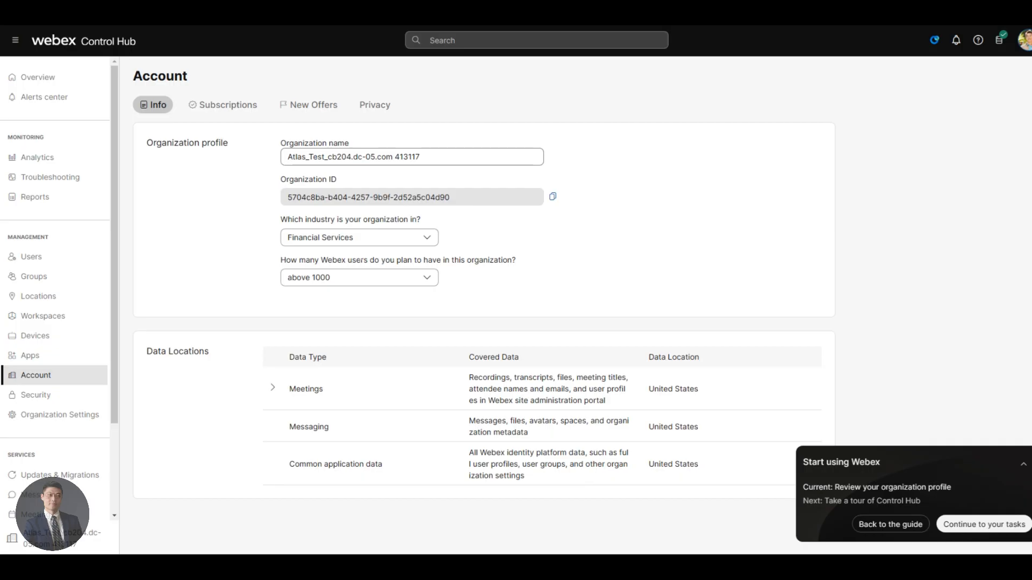
# Set the organization's industry to Education and its planned number of Webex users to 51-200, and save the profile
pyautogui.click(359, 241)
pyautogui.click(346, 264)
pyautogui.click(348, 274)
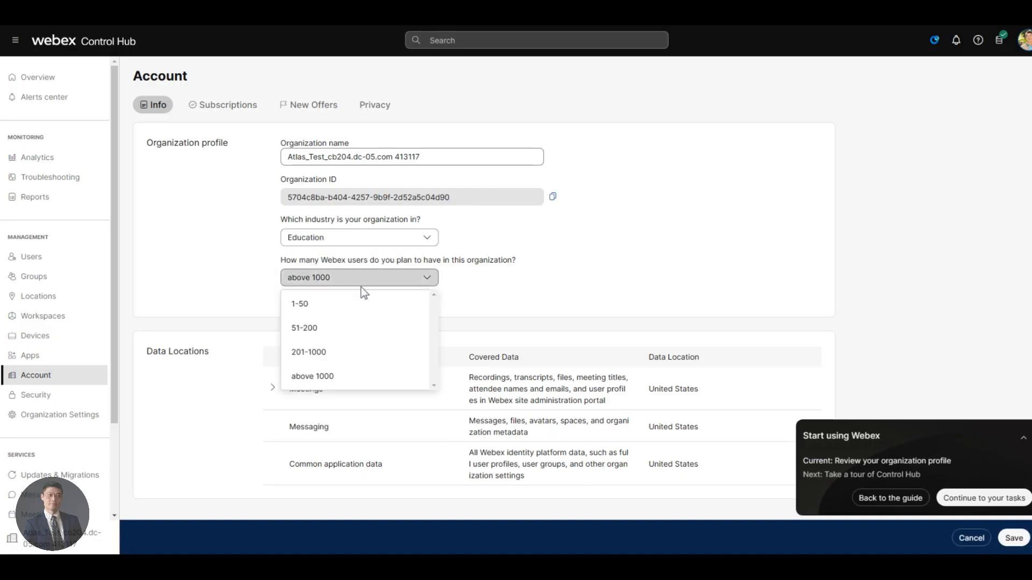
pyautogui.click(338, 338)
pyautogui.scroll(-1, 860, 409)
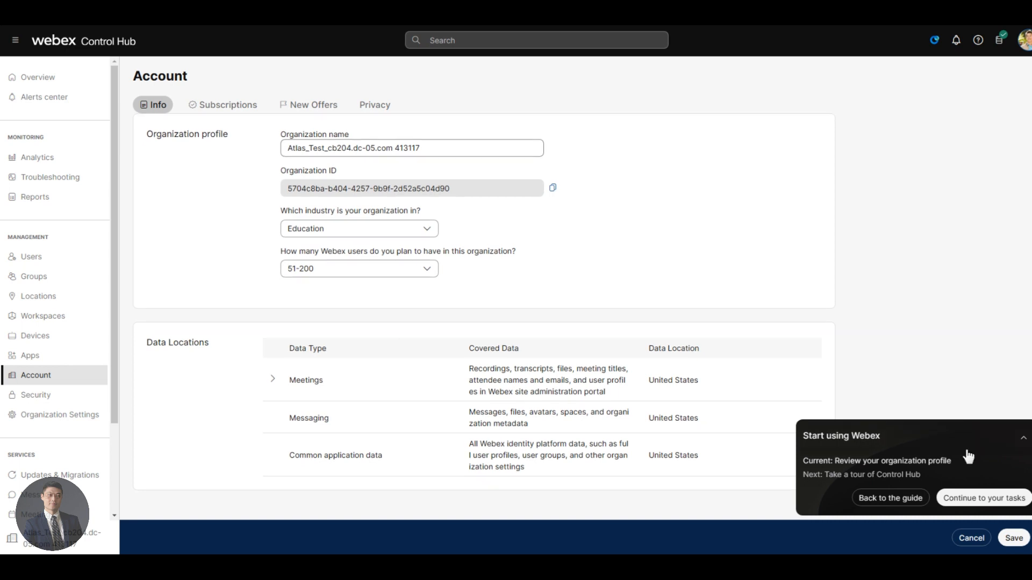
pyautogui.click(1014, 538)
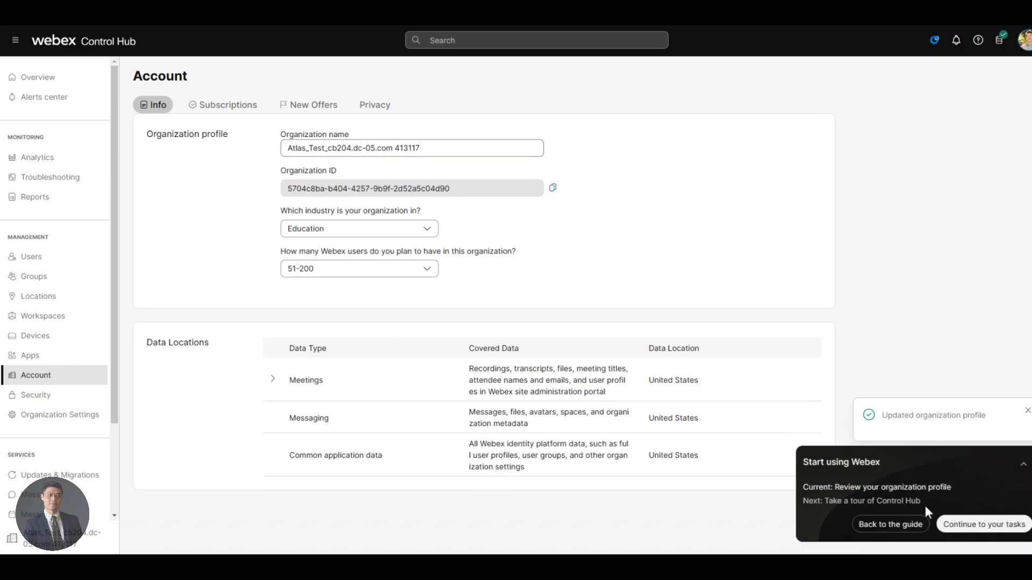
# Return to the setup guide and go through the tour of Control Hub to its end
pyautogui.click(900, 527)
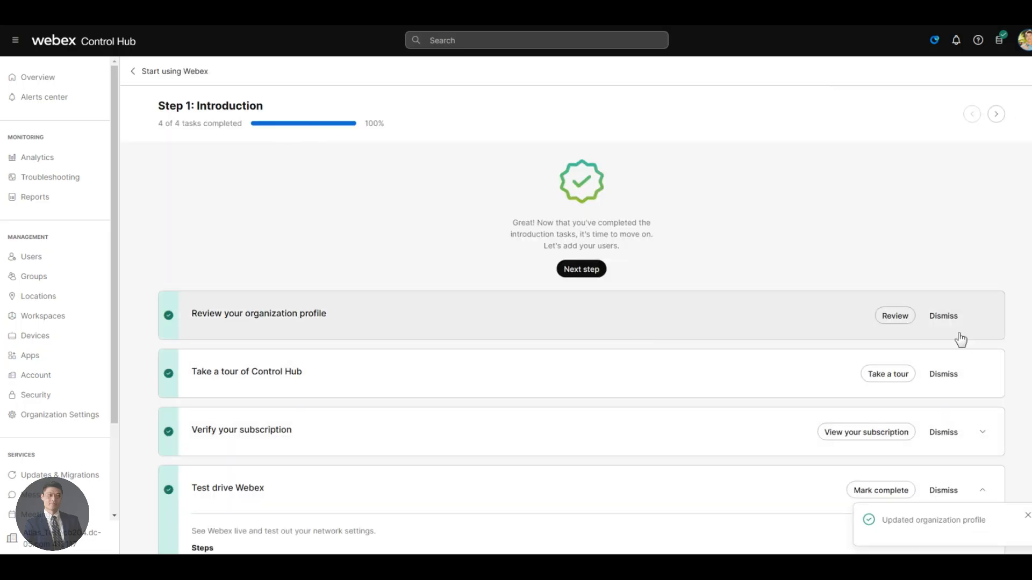
pyautogui.scroll(-3, 798, 360)
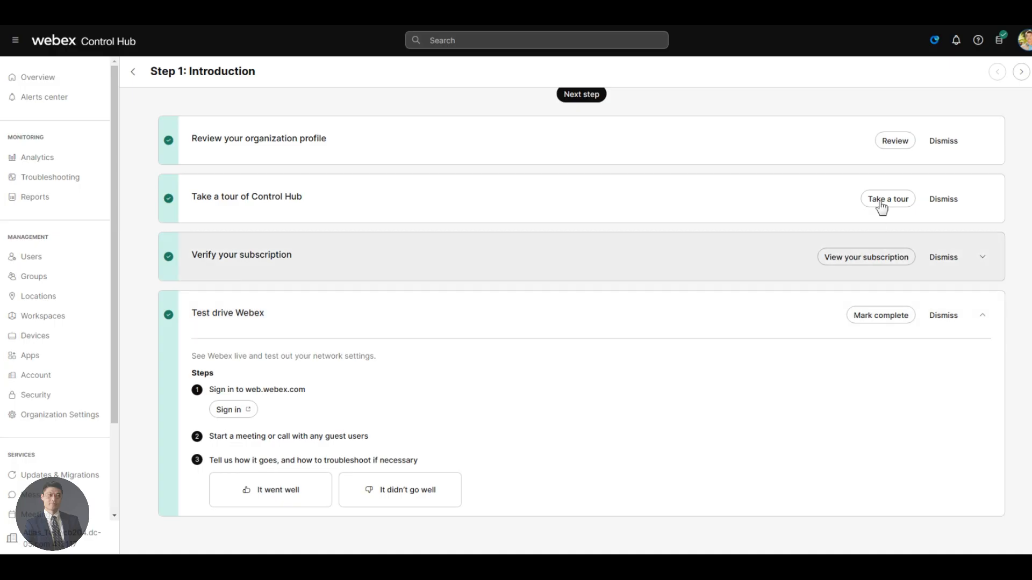
pyautogui.click(876, 198)
pyautogui.click(587, 385)
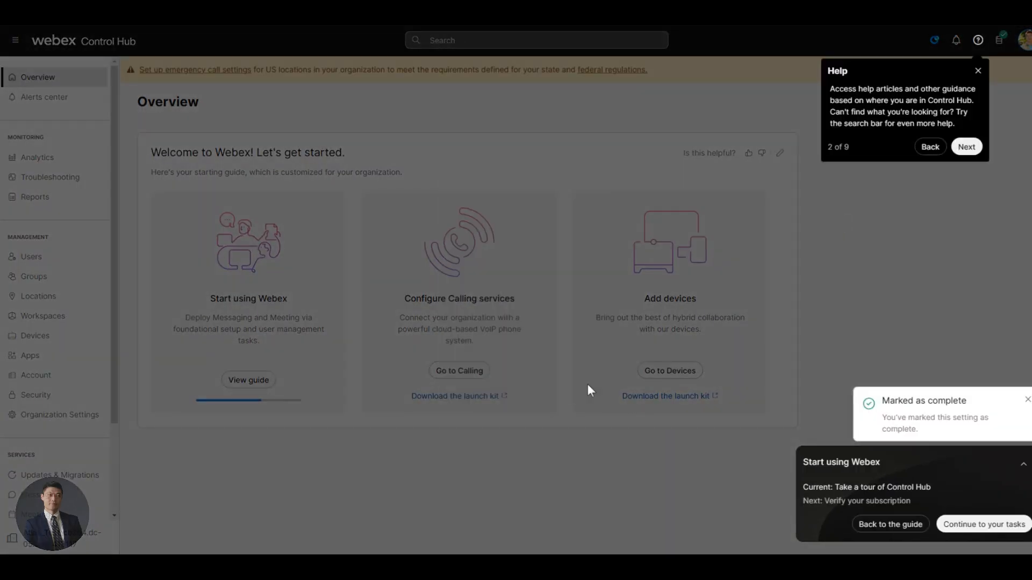
pyautogui.click(966, 147)
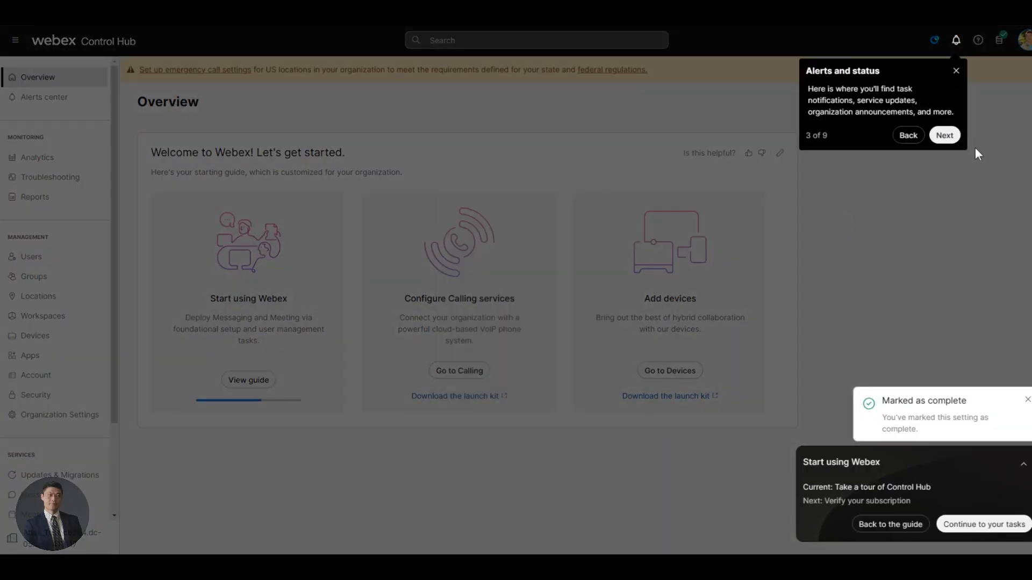
pyautogui.click(945, 137)
pyautogui.click(260, 237)
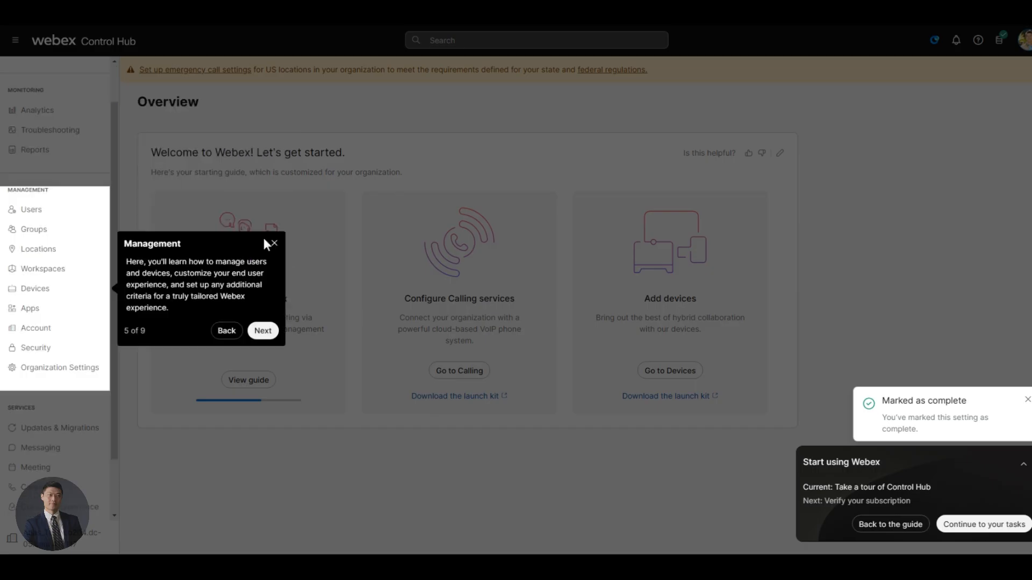
pyautogui.click(260, 330)
pyautogui.click(260, 314)
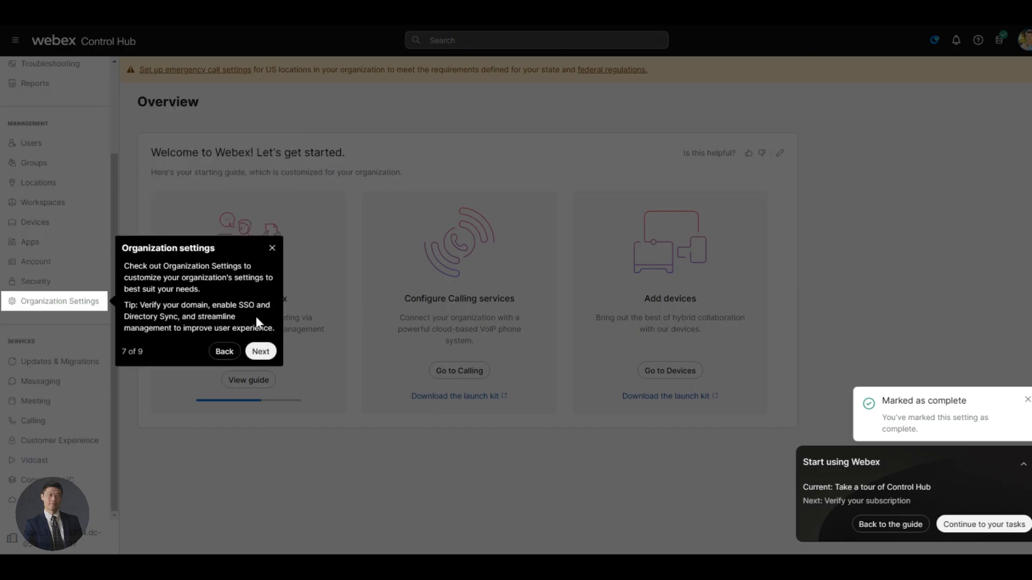
pyautogui.click(261, 351)
pyautogui.click(274, 383)
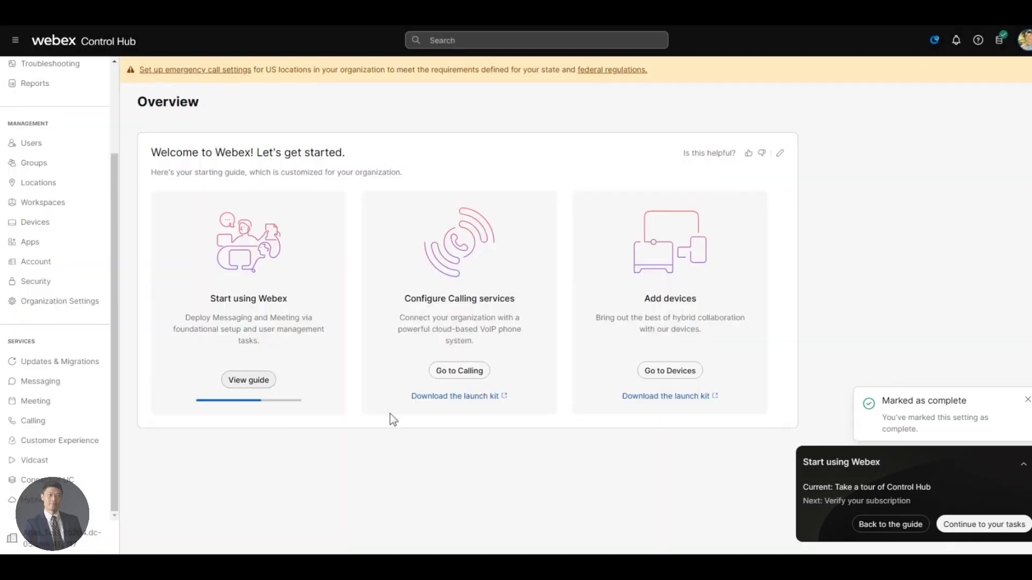
# Go back to the guide, view the subscription, and examine the assigned licenses across all subscriptions
pyautogui.click(891, 525)
pyautogui.scroll(-3, 450, 313)
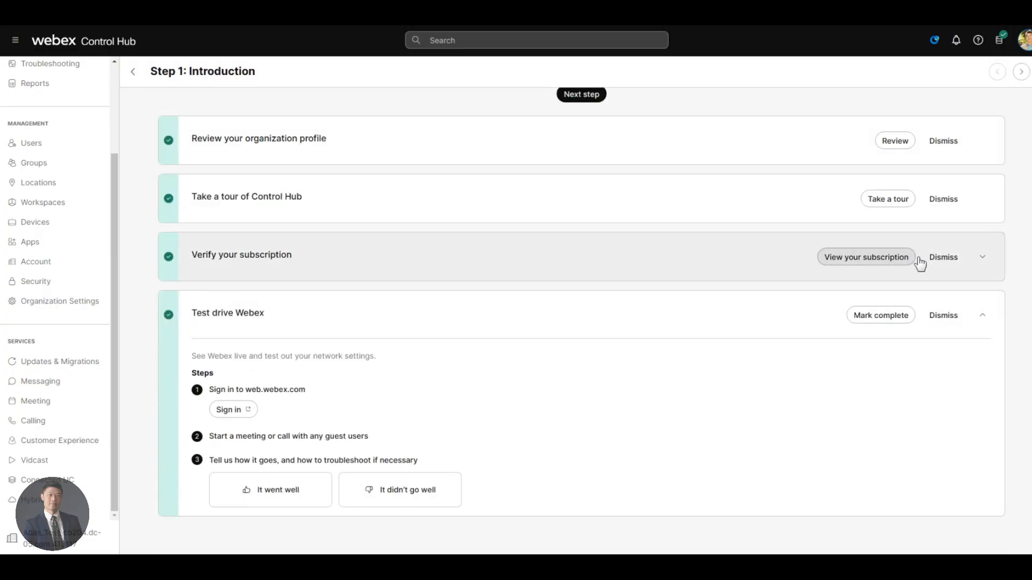
pyautogui.click(864, 261)
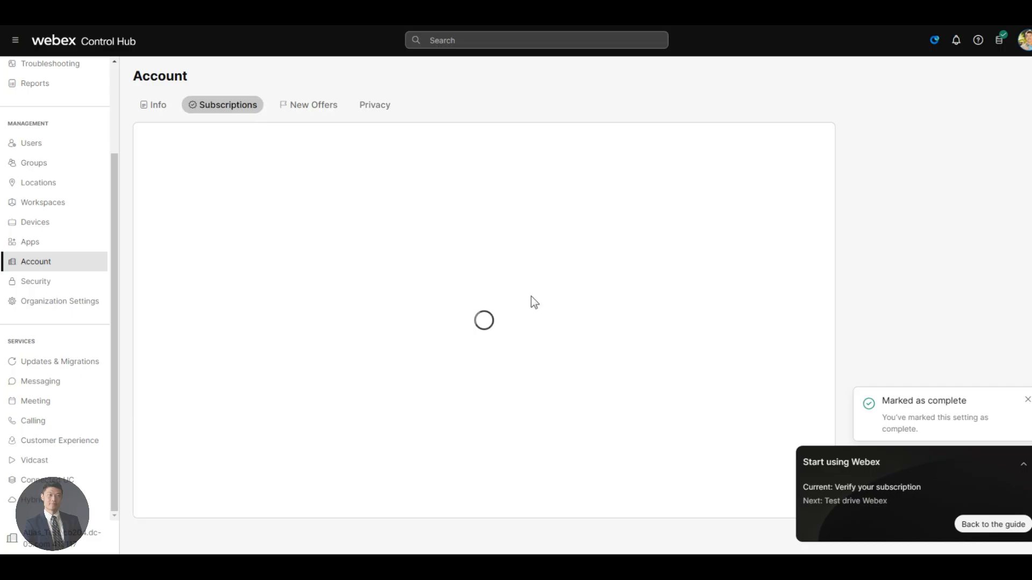
pyautogui.scroll(-1, 526, 323)
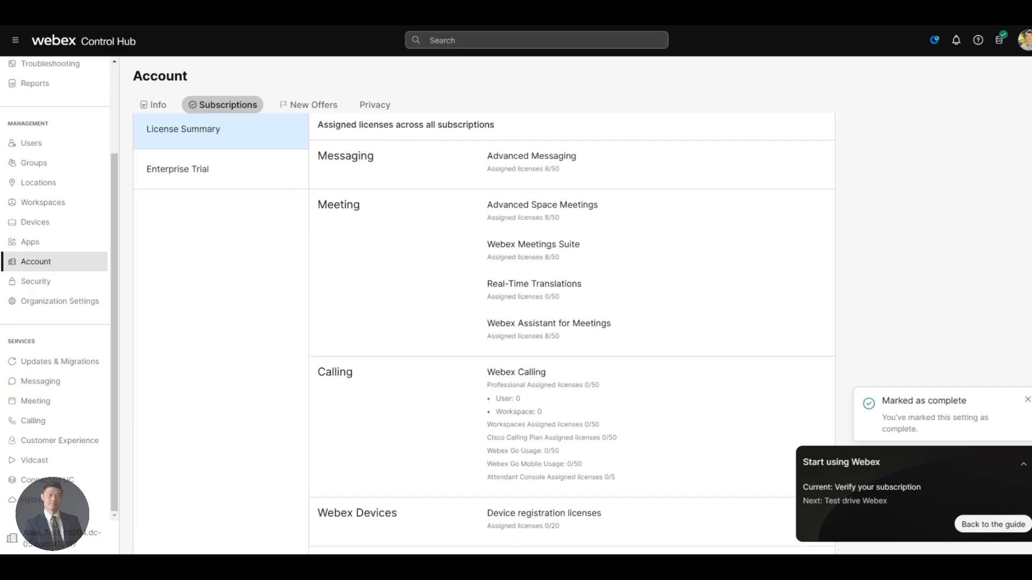
pyautogui.scroll(2, 434, 356)
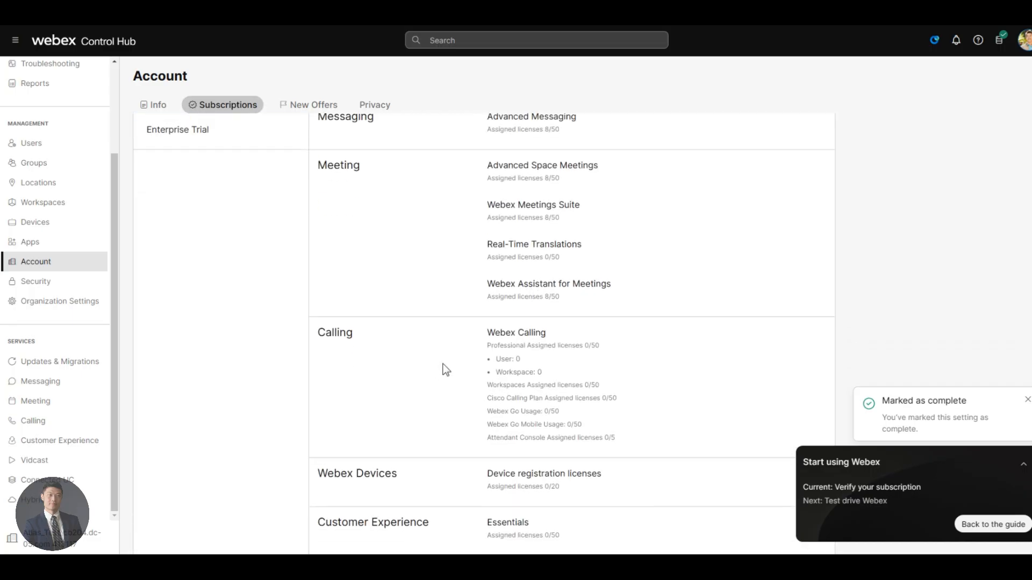
pyautogui.scroll(-1, 453, 366)
pyautogui.scroll(1, 448, 188)
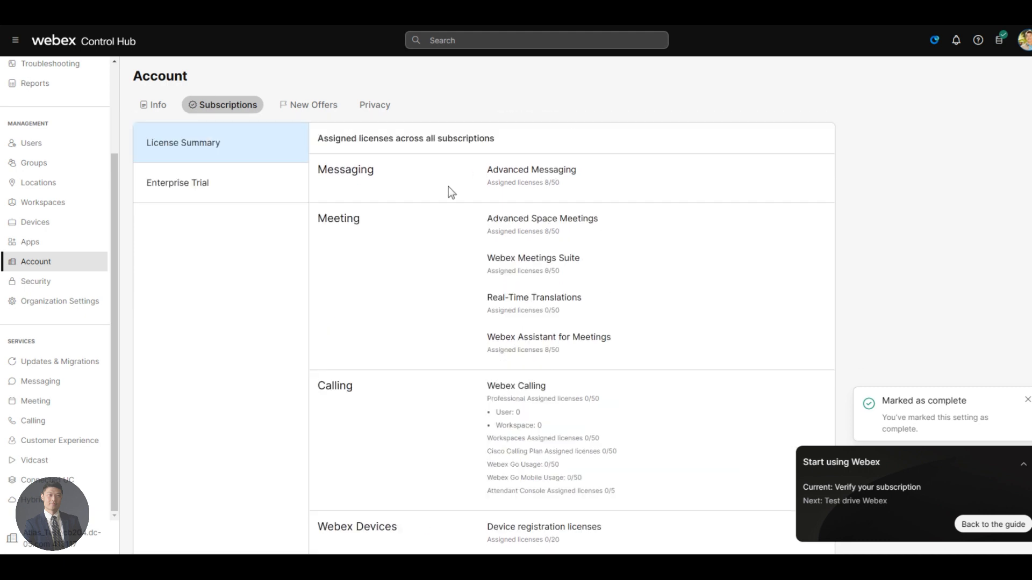
pyautogui.scroll(-1, 451, 297)
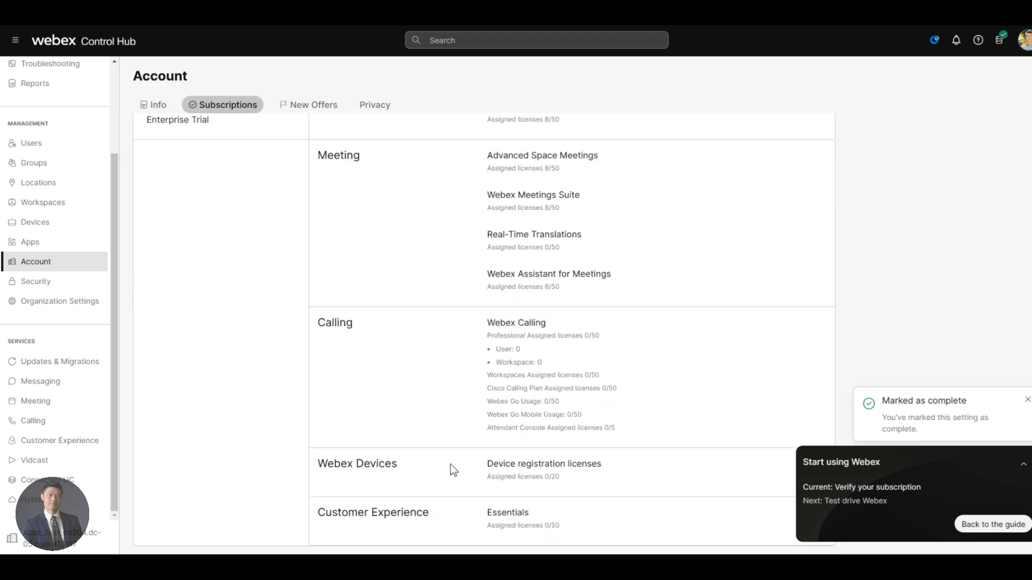
pyautogui.scroll(1, 578, 446)
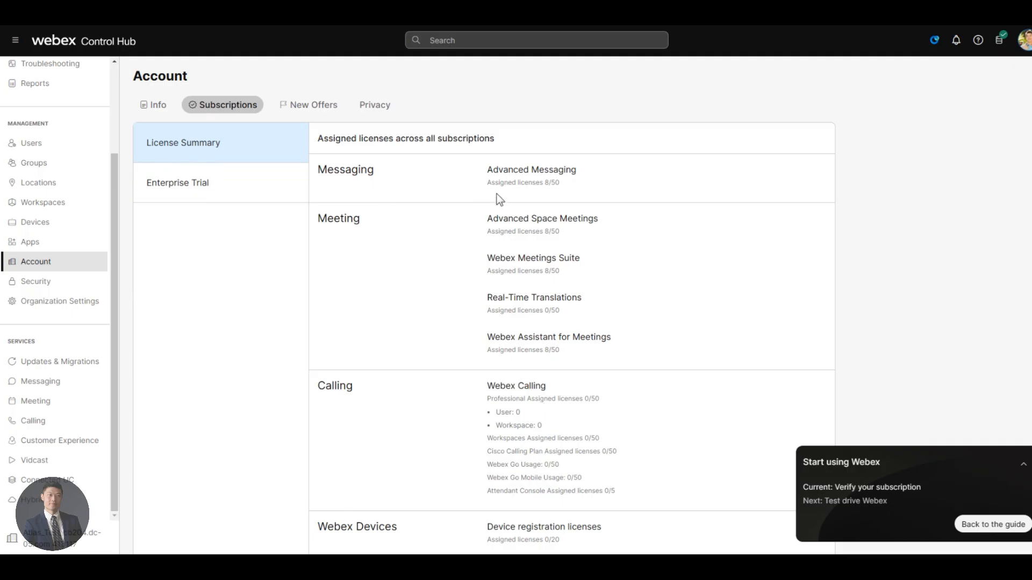
# Return to the guide, mark the Test drive Webex task complete, and continue to Step 2 on adding users and licenses
pyautogui.click(992, 524)
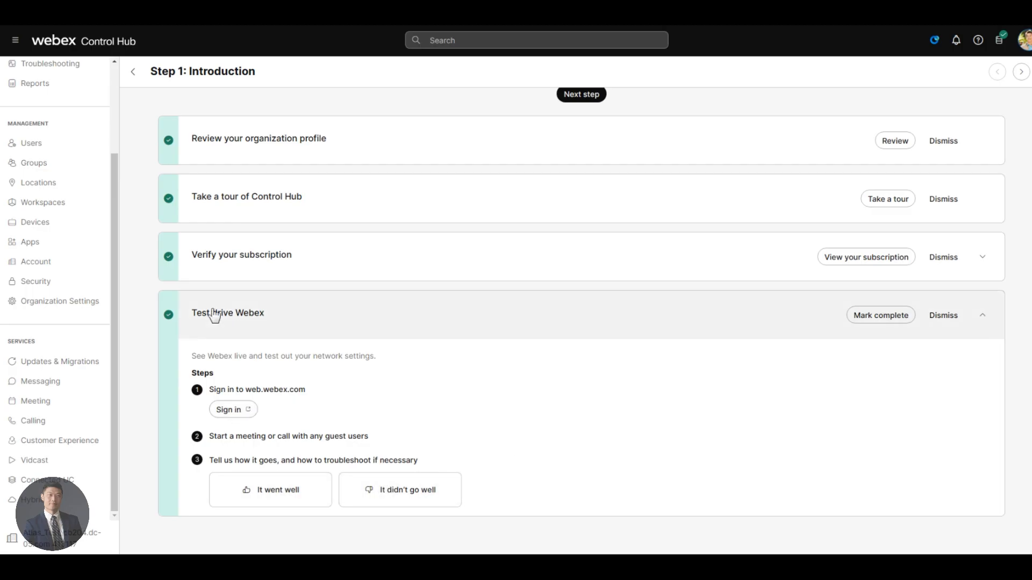
pyautogui.click(872, 318)
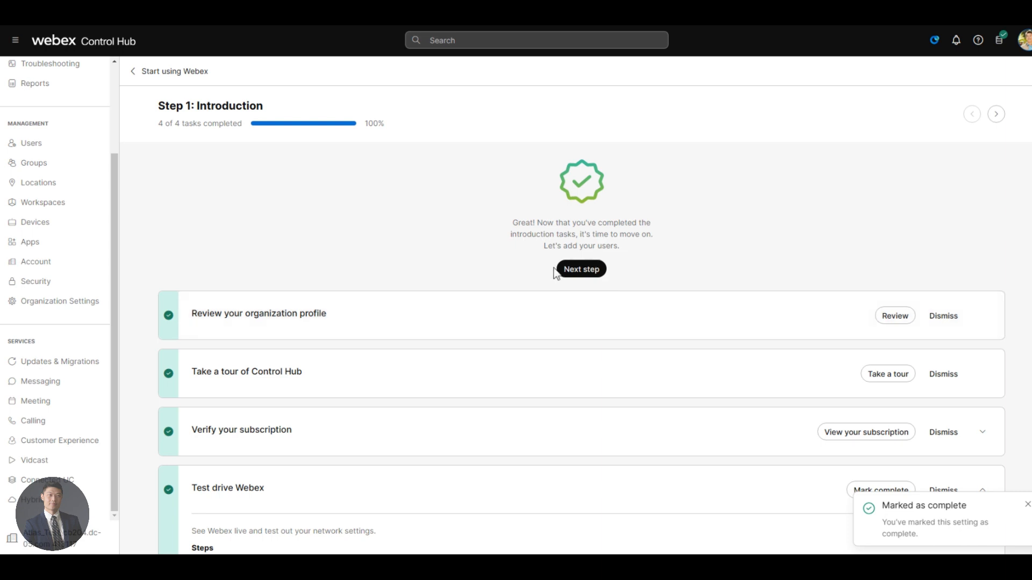
pyautogui.click(578, 273)
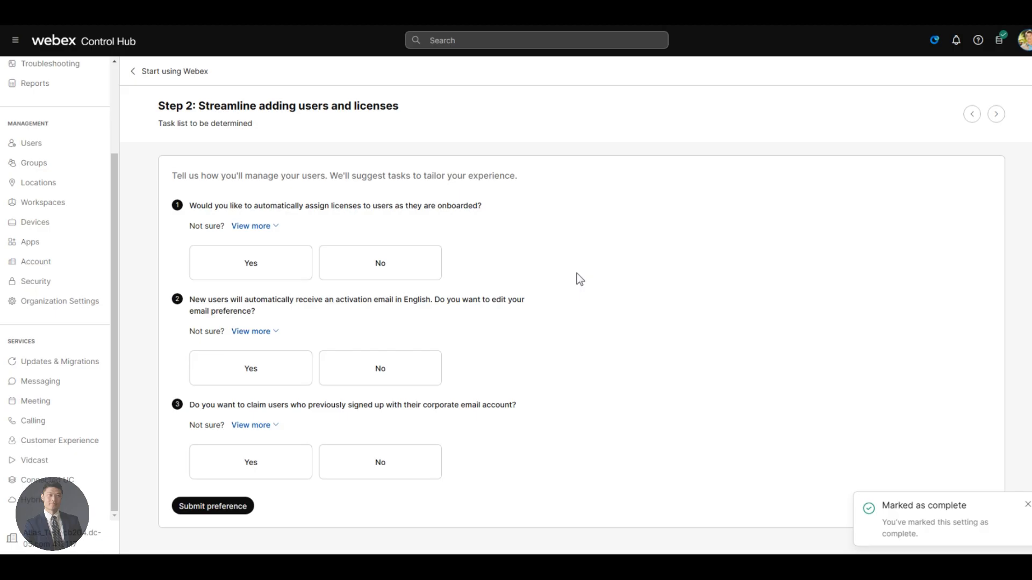
# Choose automatic organization-based license assignment for onboarded users, and answer No to editing the activation email preference after reading its explanation
pyautogui.click(252, 280)
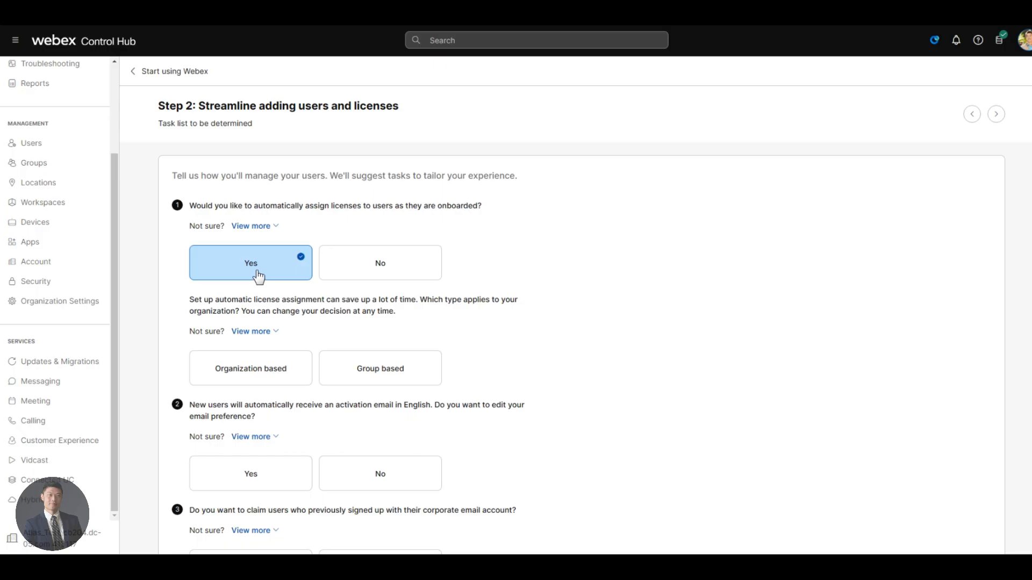
pyautogui.click(261, 374)
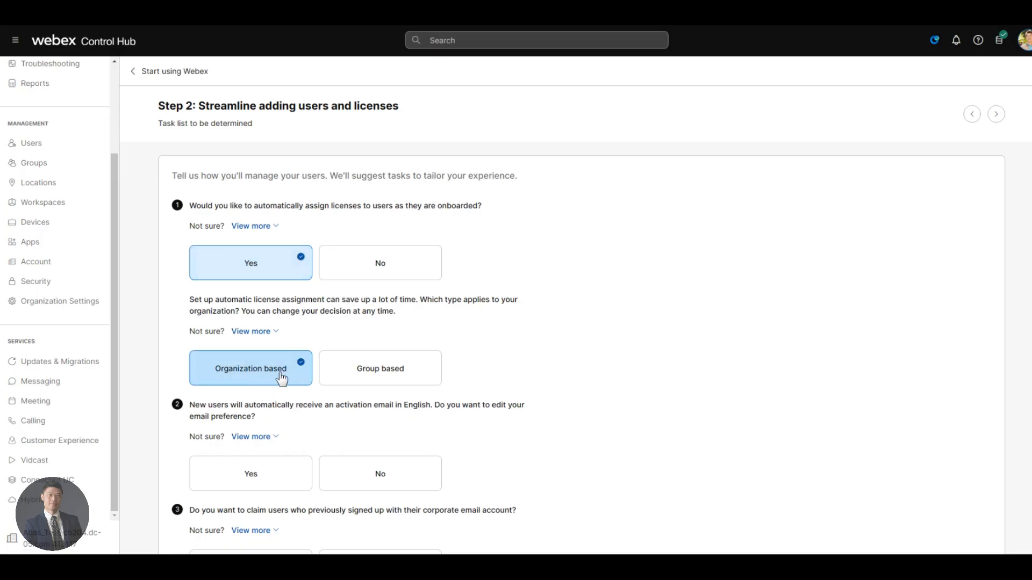
pyautogui.scroll(-2, 305, 403)
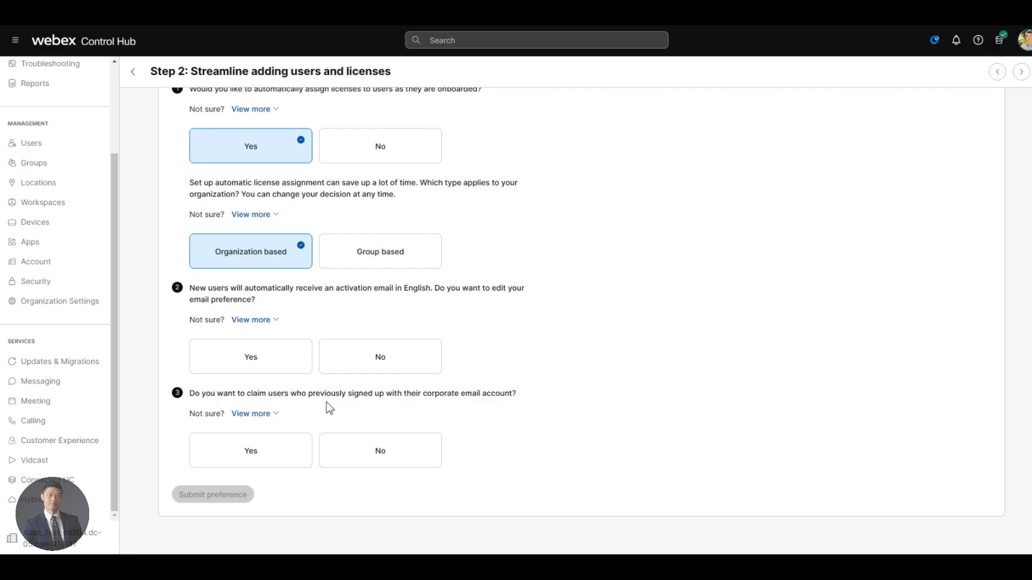
pyautogui.click(273, 323)
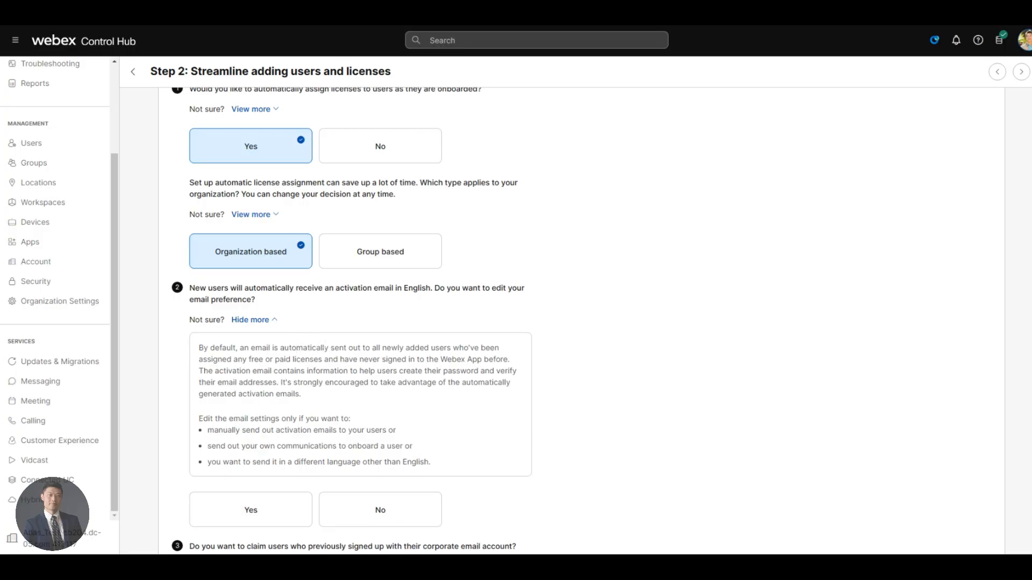
pyautogui.press('Tab')
pyautogui.scroll(-2, 385, 438)
pyautogui.click(385, 437)
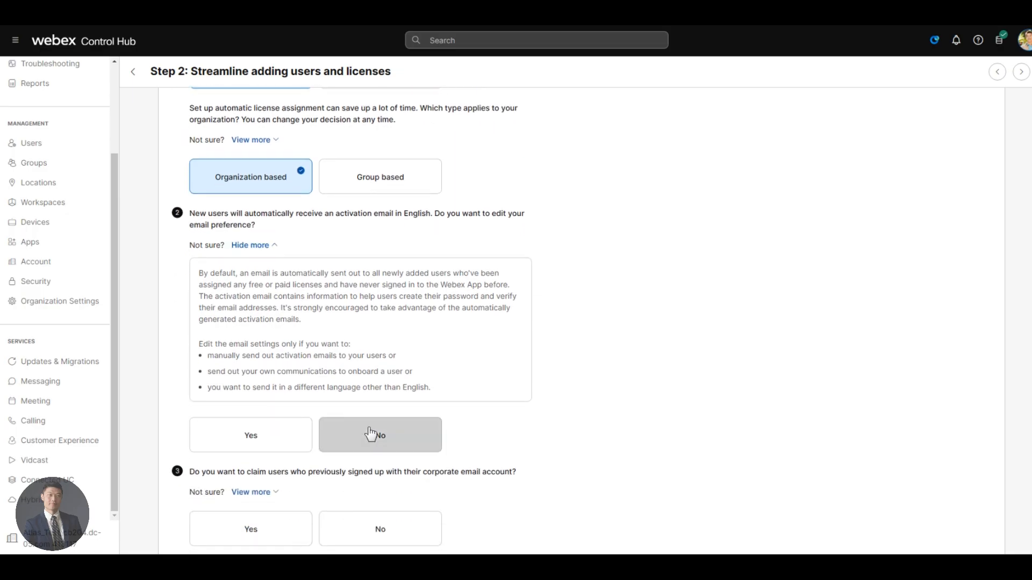
# Answer No to claiming users who previously signed up with corporate email accounts, and submit the preferences
pyautogui.scroll(-1, 226, 418)
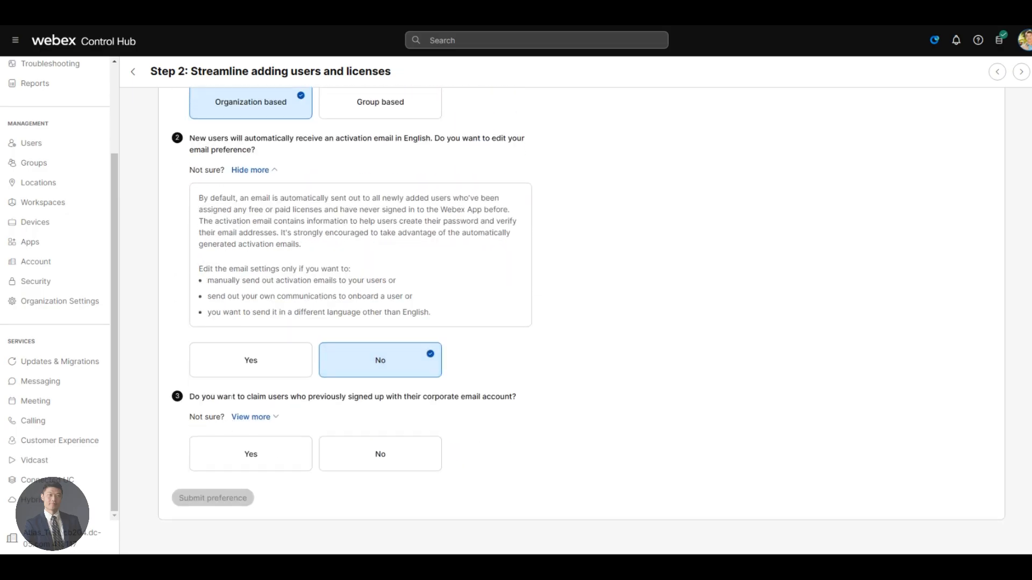
pyautogui.click(357, 466)
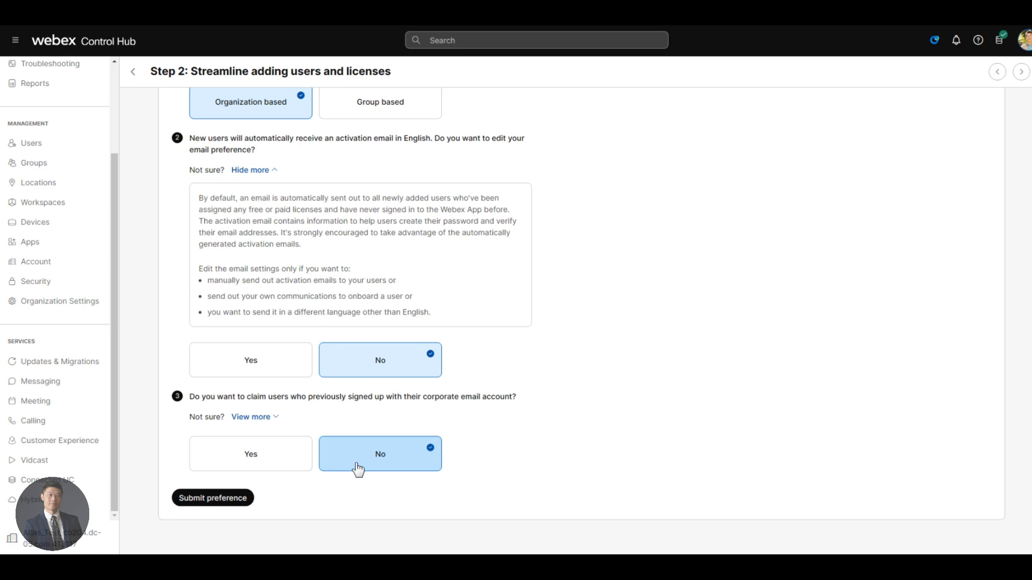
pyautogui.click(217, 500)
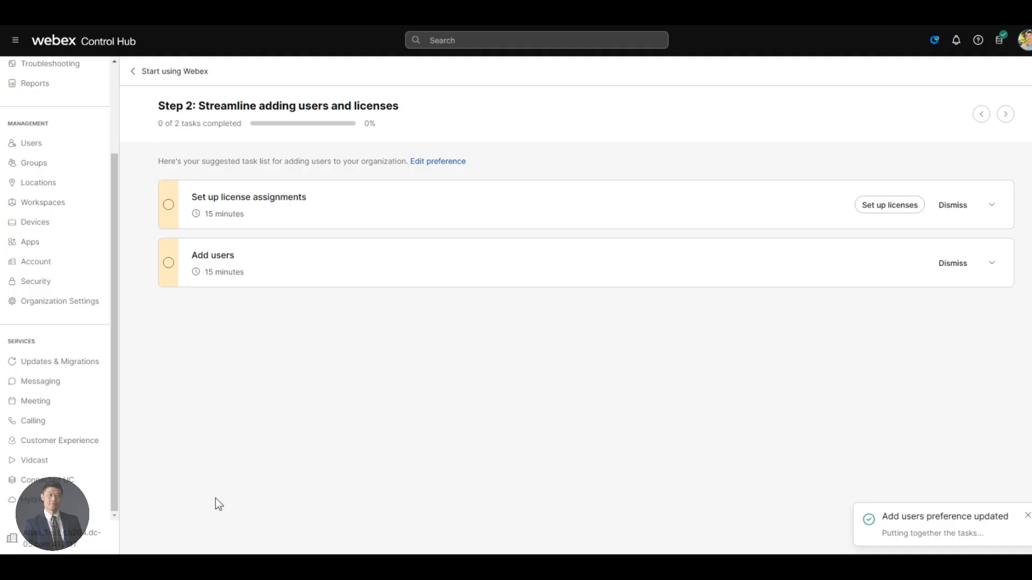
# Start the organization-based license setup from the suggested task list and select the Advanced Messaging license
pyautogui.click(887, 210)
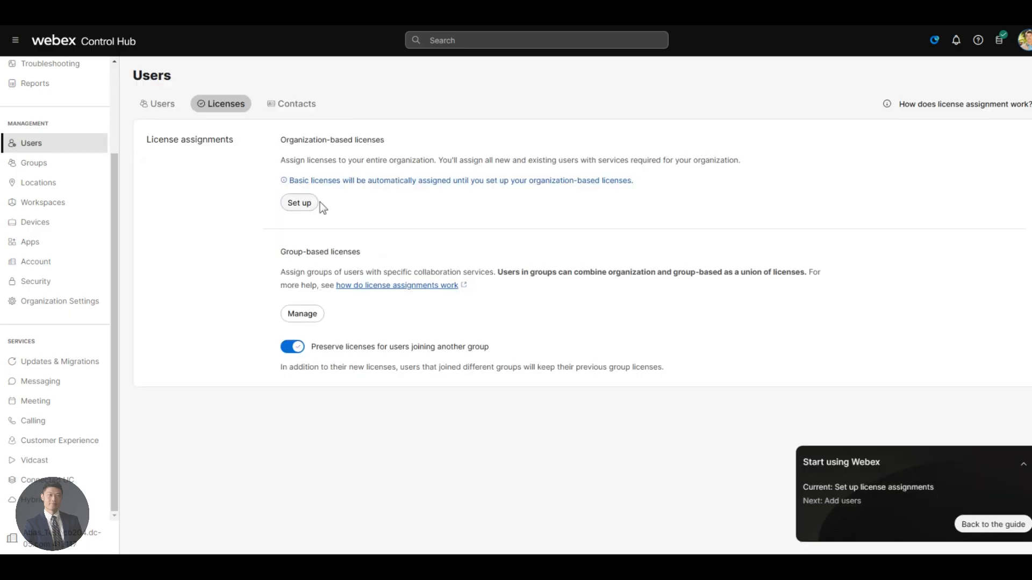
pyautogui.click(302, 205)
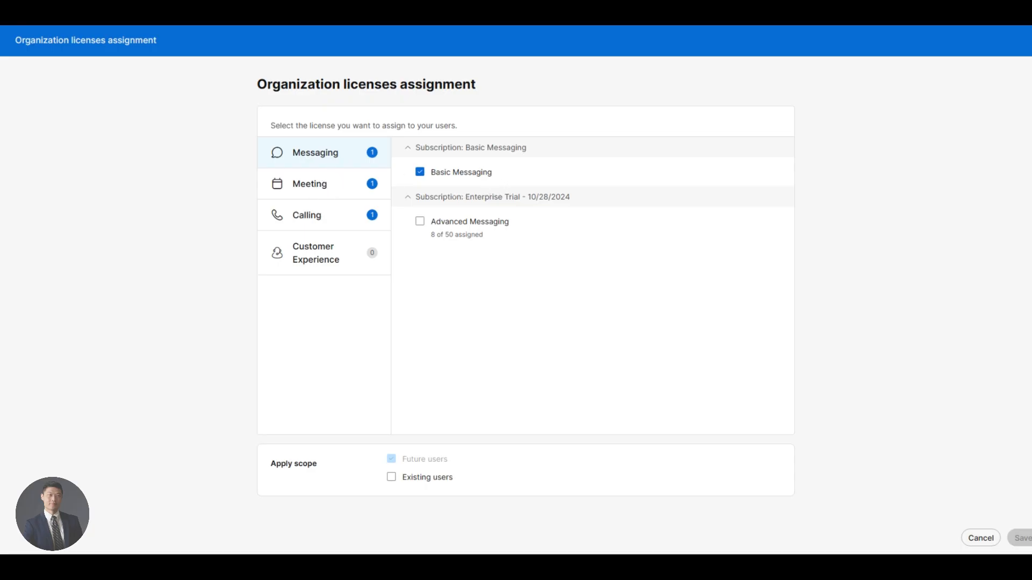
pyautogui.click(450, 226)
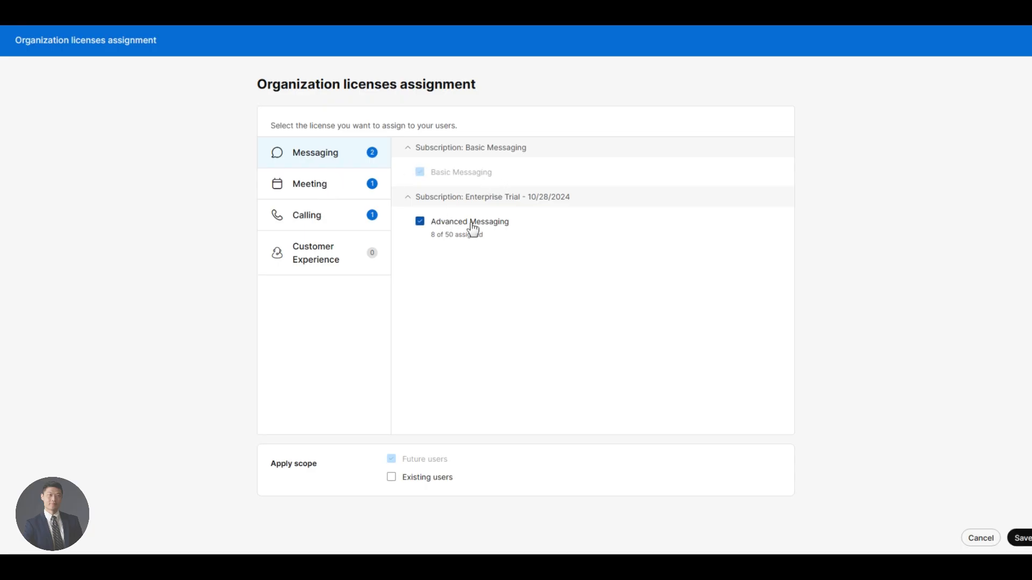
# Add the Real-Time Translations, Webex Assistant for Meetings and Webex Meetings Suite licenses, check the calling options, and save the organization license assignment
pyautogui.click(317, 185)
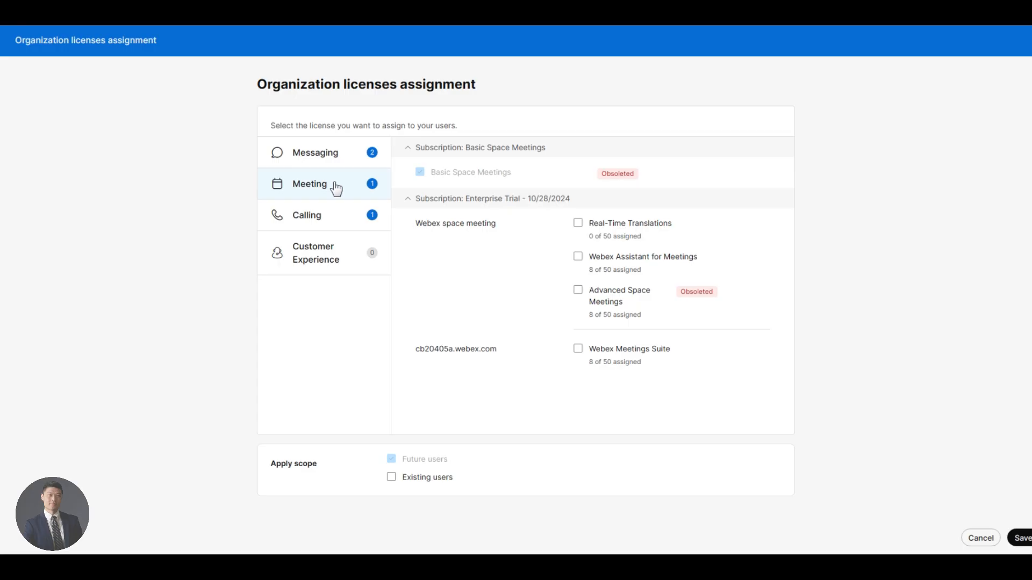
pyautogui.click(592, 229)
pyautogui.click(602, 258)
pyautogui.click(611, 349)
pyautogui.click(306, 213)
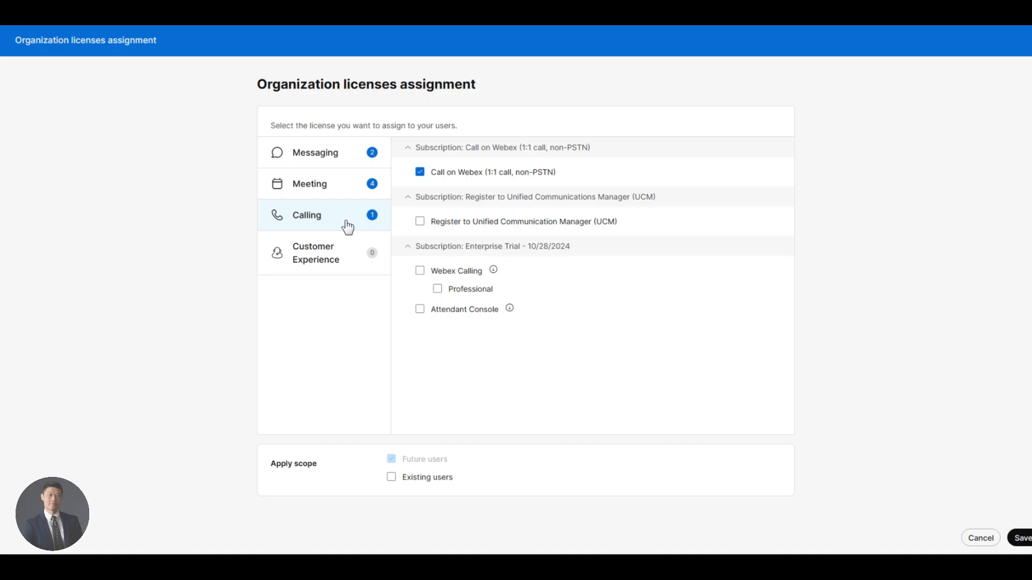
pyautogui.click(1013, 538)
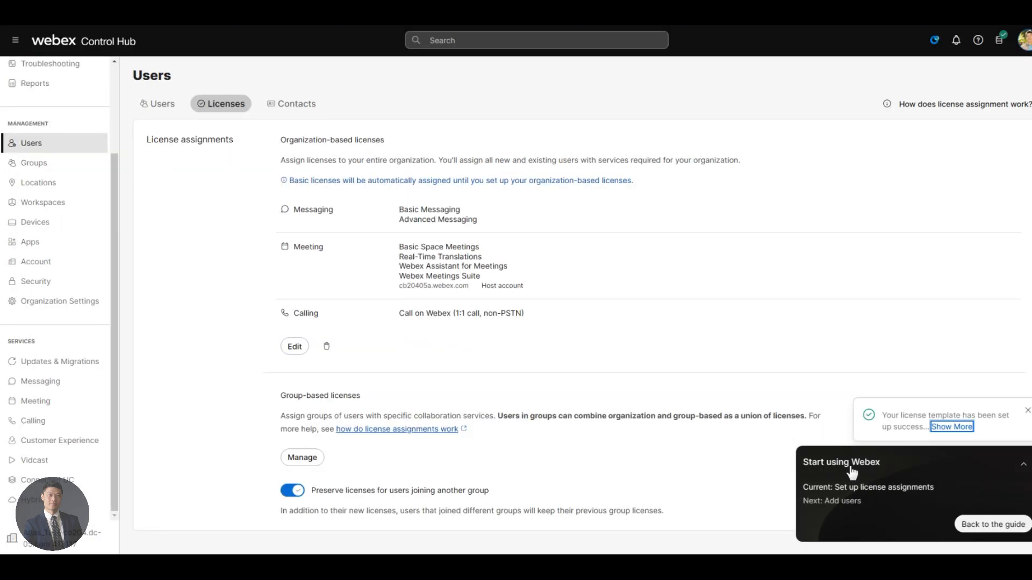
# Return to the guide and start the Add users task with the manual add method
pyautogui.click(992, 524)
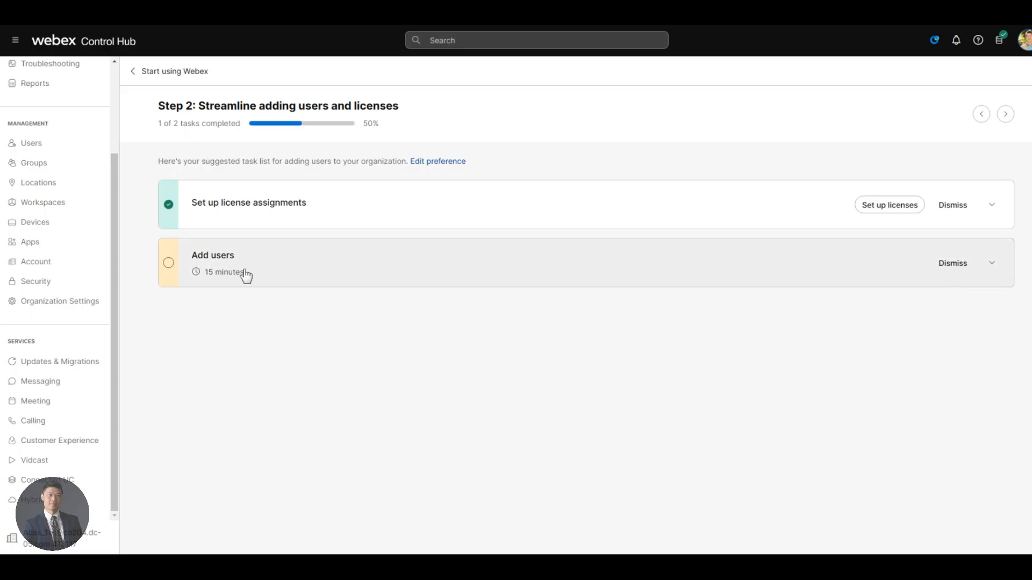
pyautogui.click(200, 273)
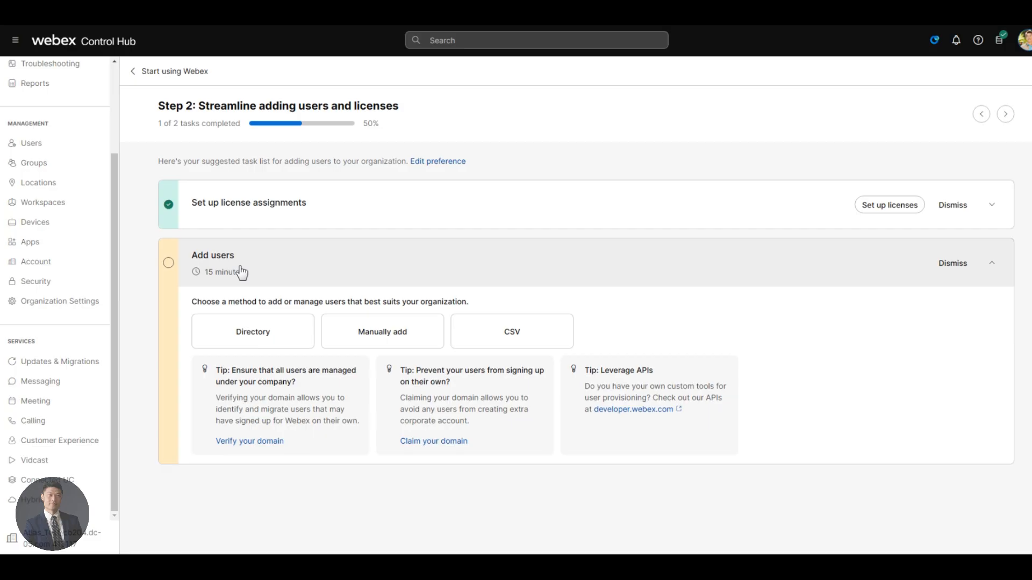
pyautogui.click(379, 342)
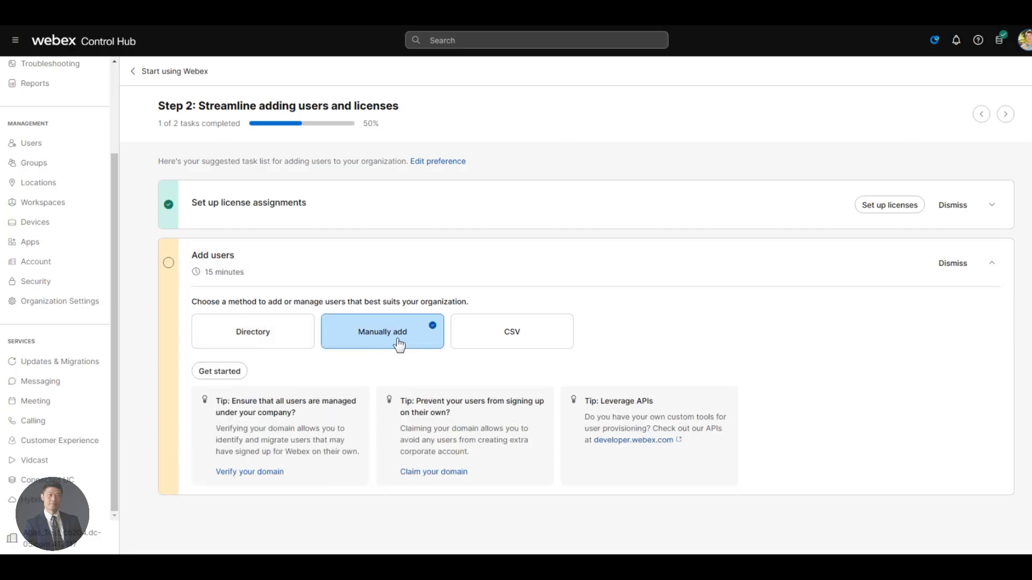
pyautogui.click(221, 375)
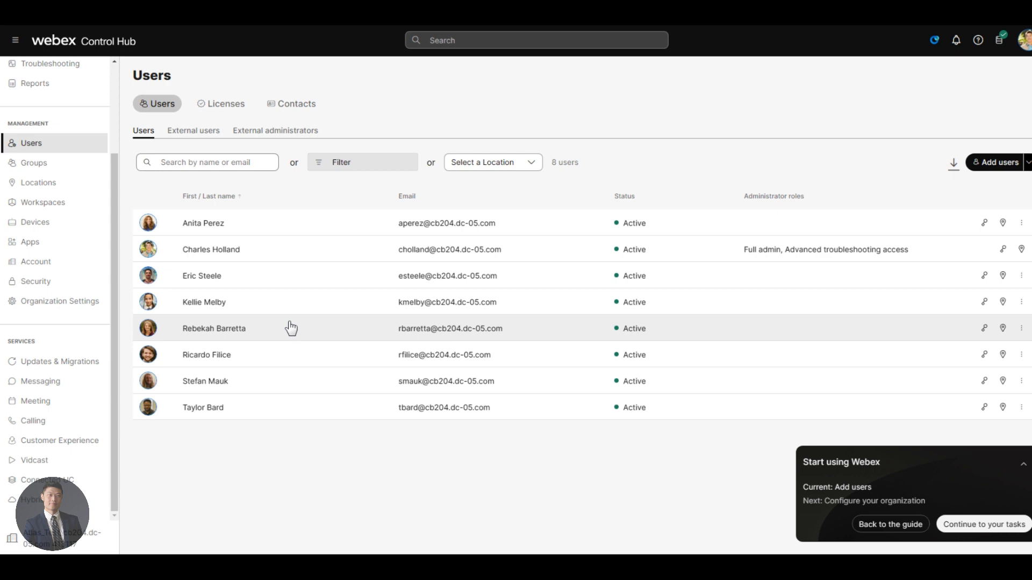
# Go back to the guide, dismiss the Add users task, and continue to Step 3 on configuring the organization
pyautogui.click(875, 525)
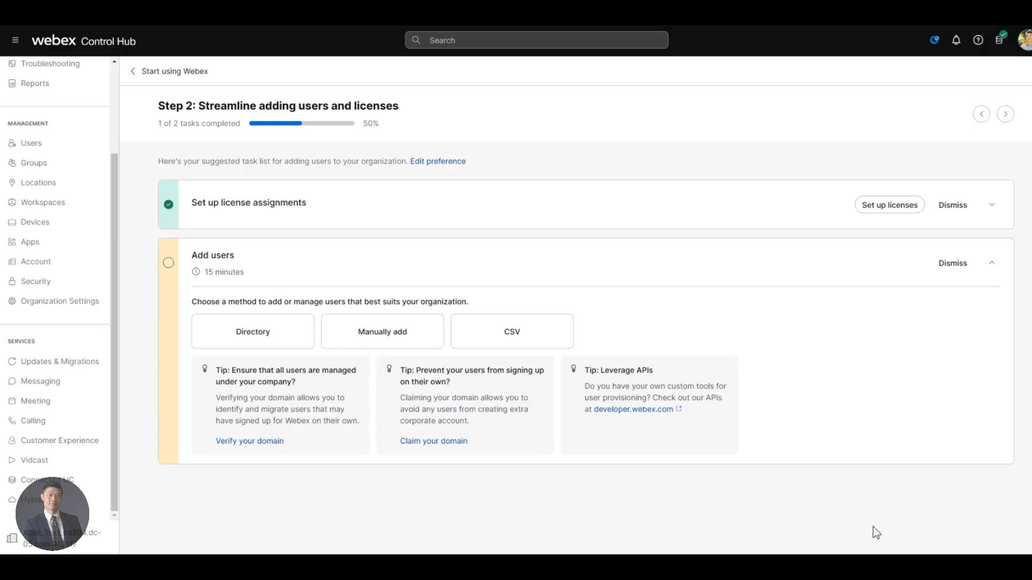
pyautogui.click(949, 264)
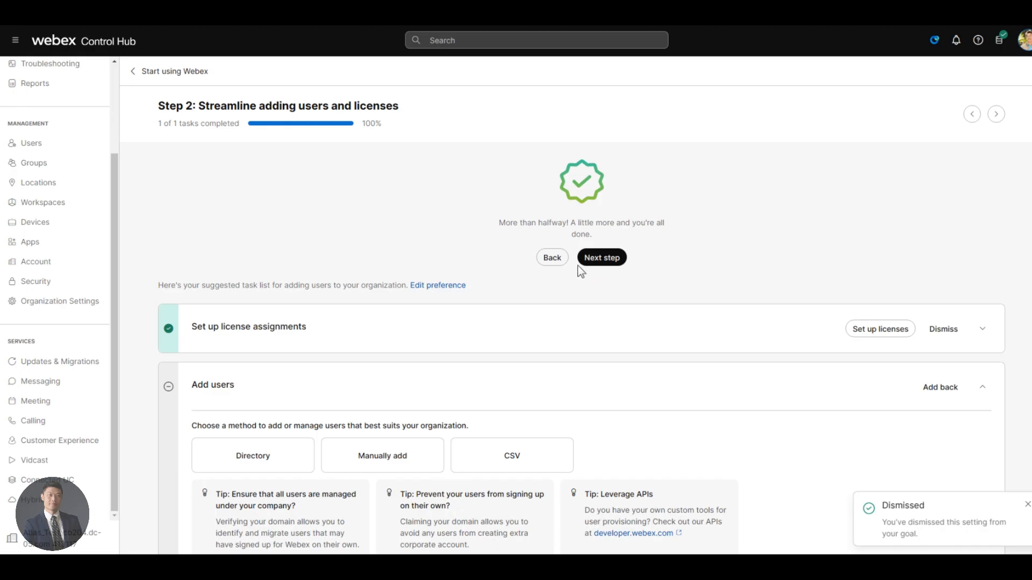
pyautogui.click(593, 263)
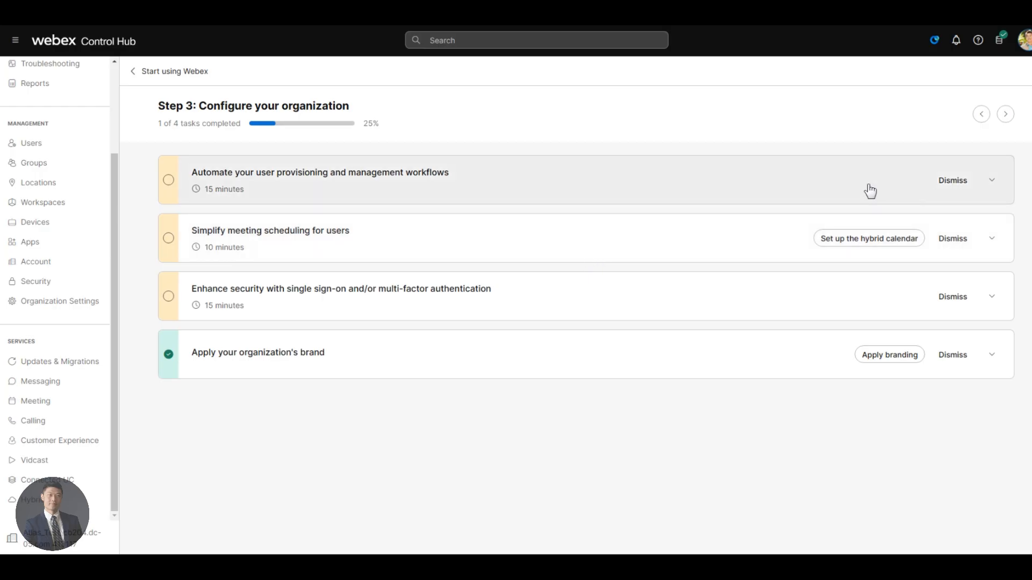
# Read the user provisioning automation task in Step 3, and dismiss both it and the Simplify meeting scheduling for users task
pyautogui.click(619, 177)
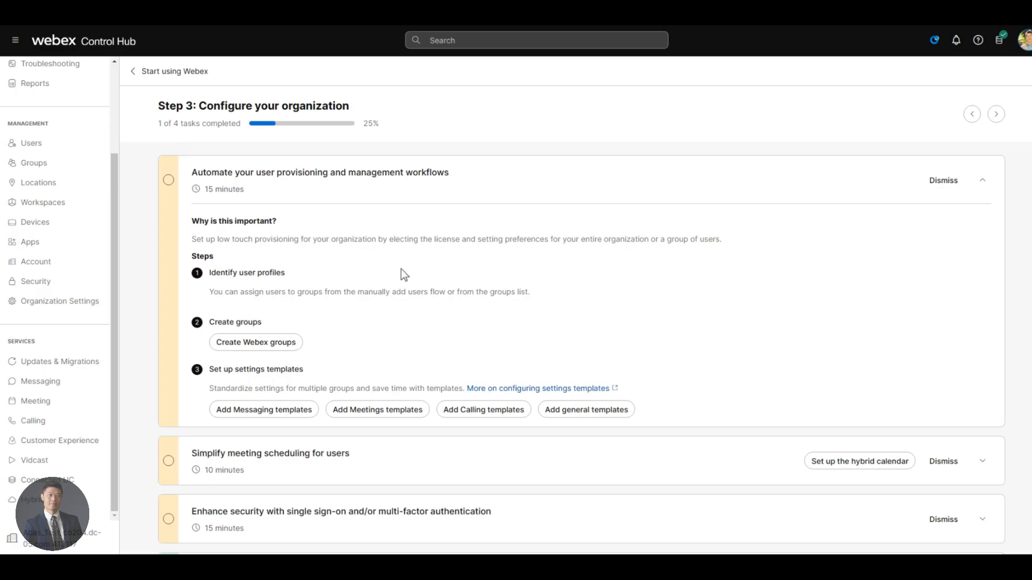
pyautogui.click(938, 181)
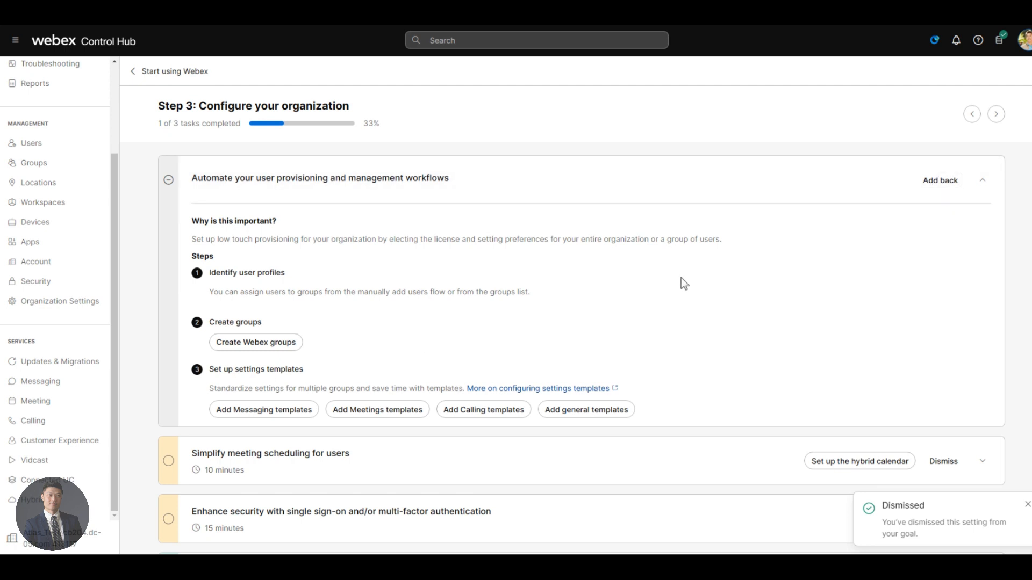
pyautogui.scroll(-3, 837, 354)
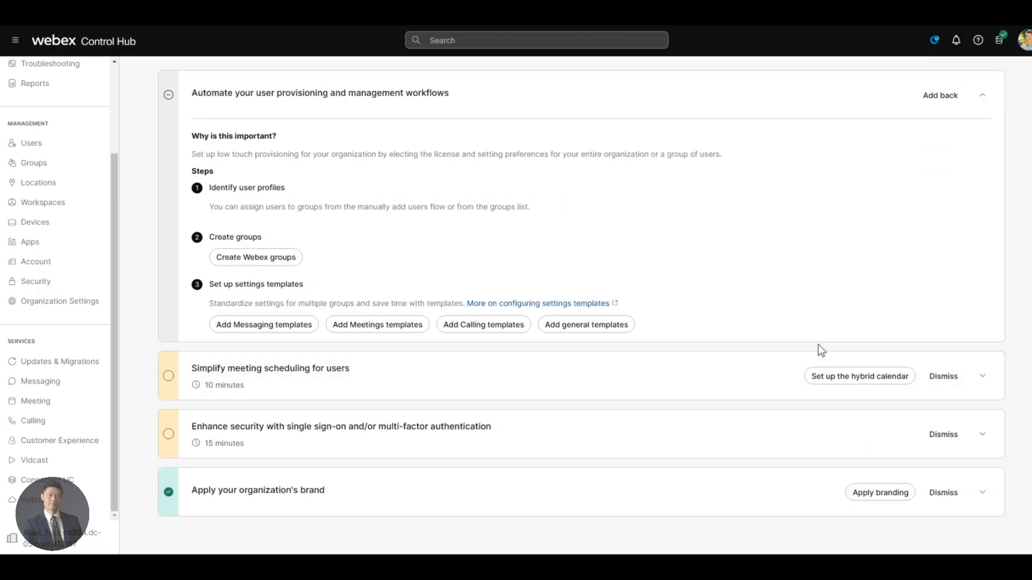
pyautogui.click(943, 376)
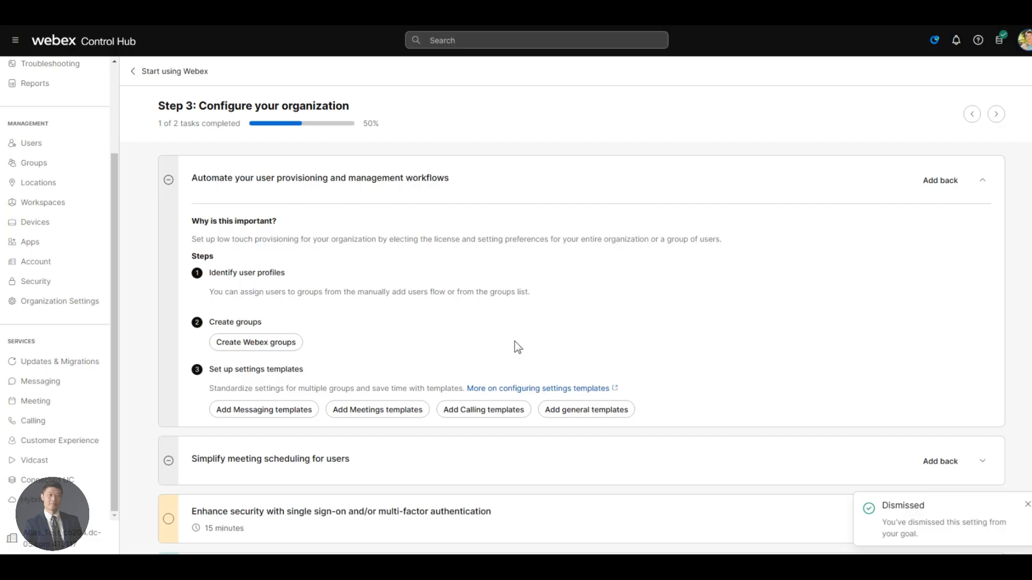
pyautogui.scroll(-2, 514, 347)
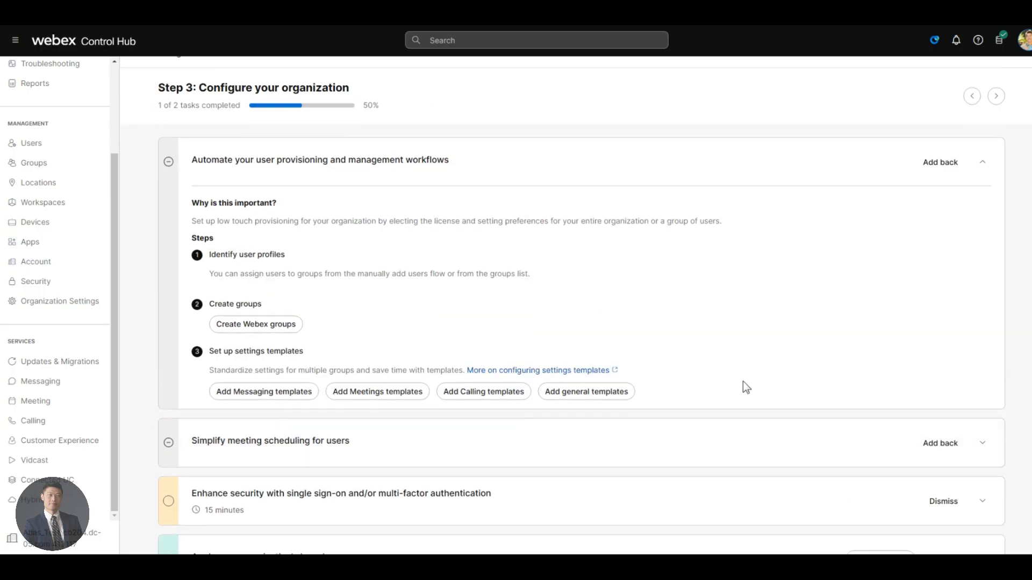
pyautogui.scroll(2, 739, 388)
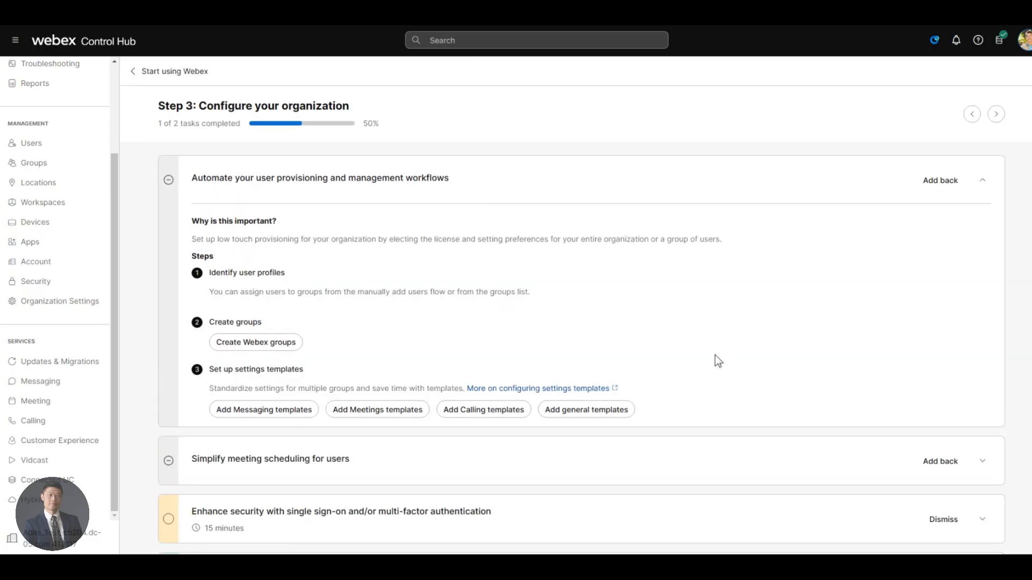
# Continue to Step 4: Ready, set, launch, review its rollout resources, and return to the guide overview
pyautogui.click(995, 109)
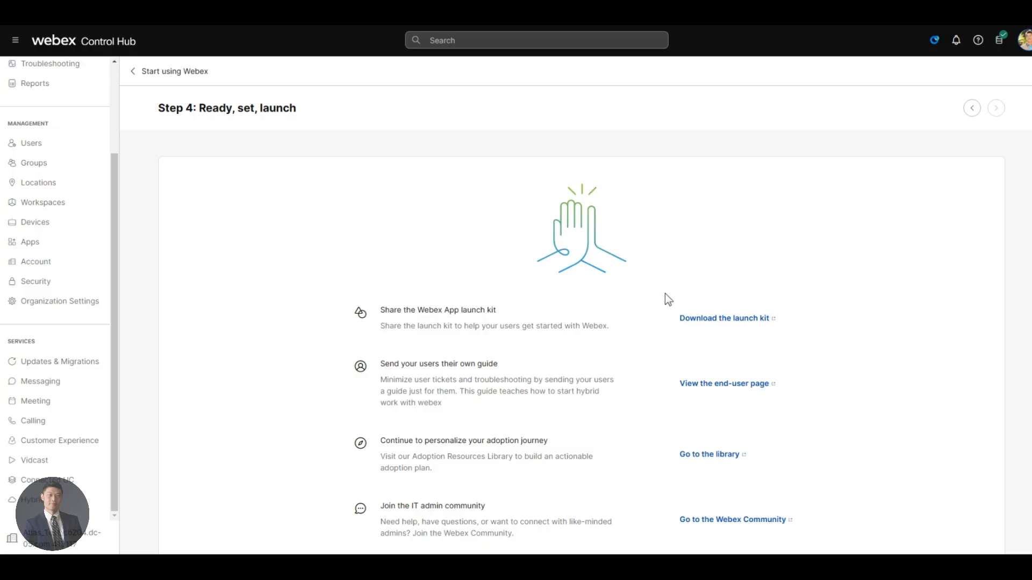
pyautogui.scroll(-2, 669, 301)
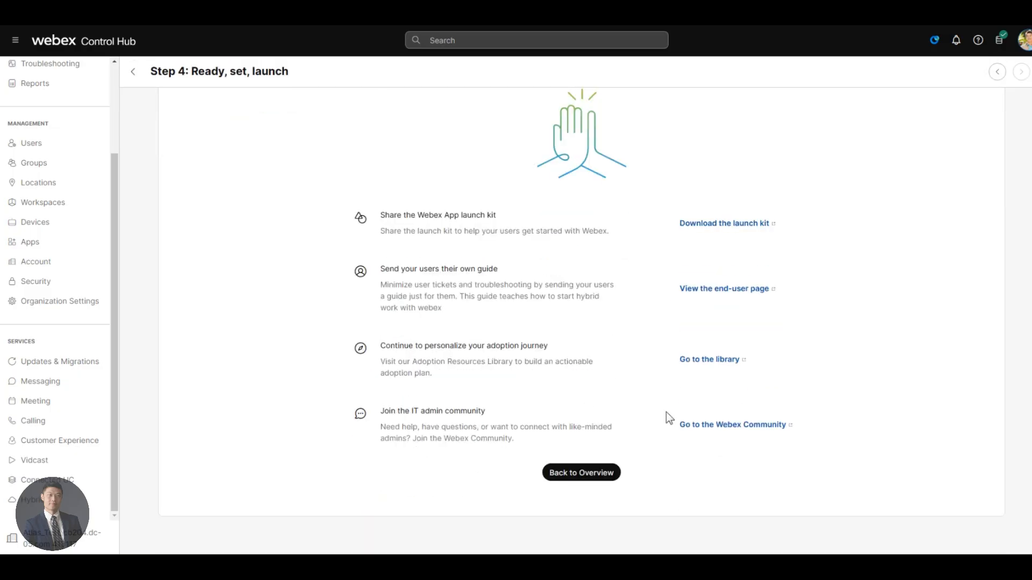
pyautogui.click(596, 476)
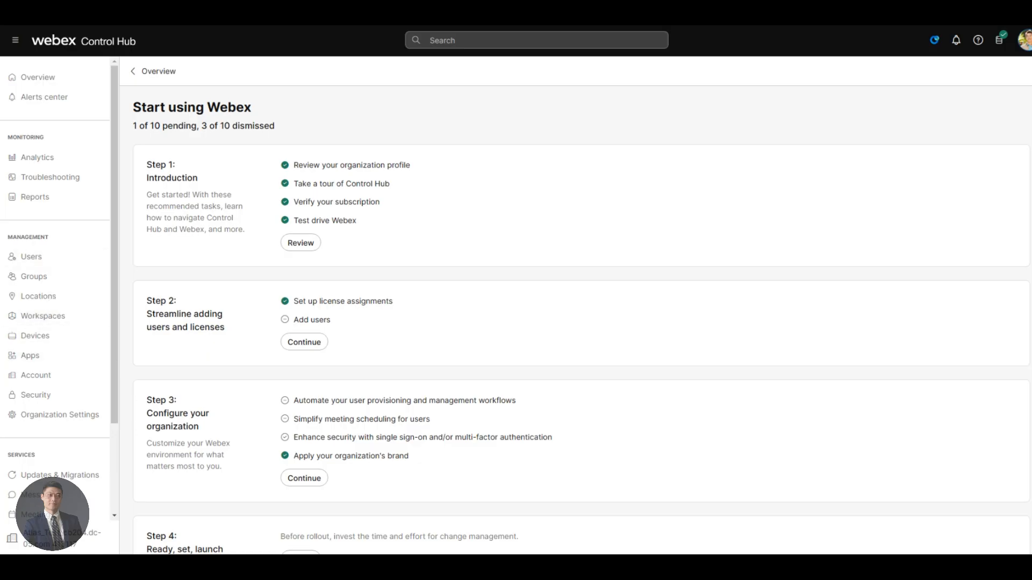
# Open the first user in the organization's user list and review the summary, licenses, security, history and Hybrid Services settings
pyautogui.click(38, 259)
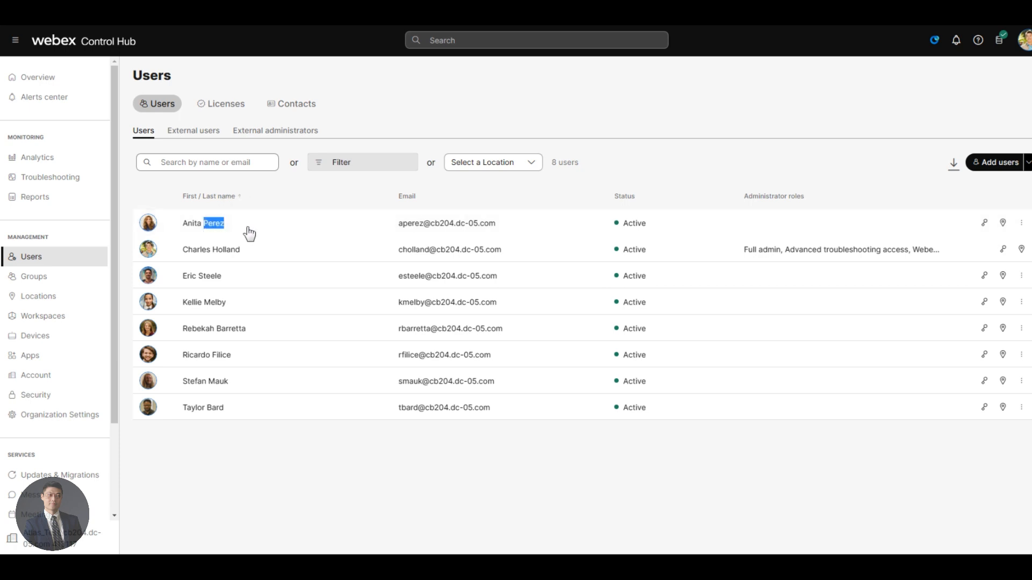
pyautogui.click(147, 225)
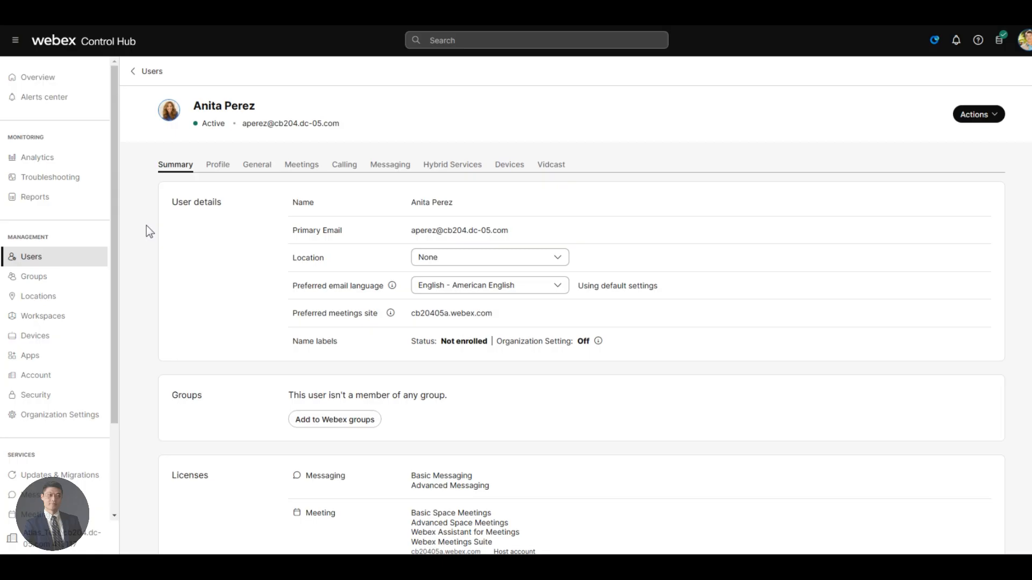
pyautogui.scroll(-5, 387, 360)
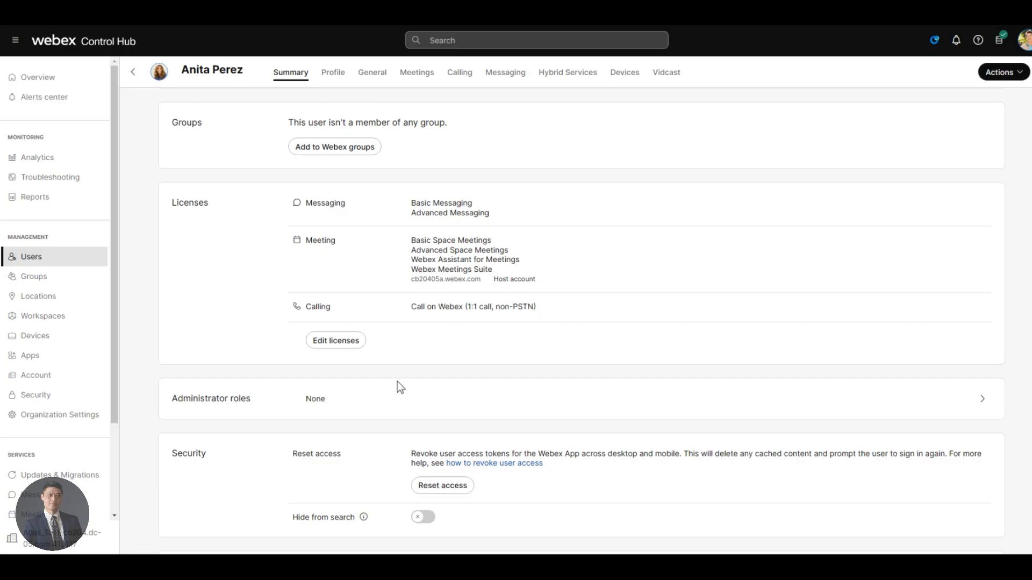
pyautogui.scroll(-3, 397, 381)
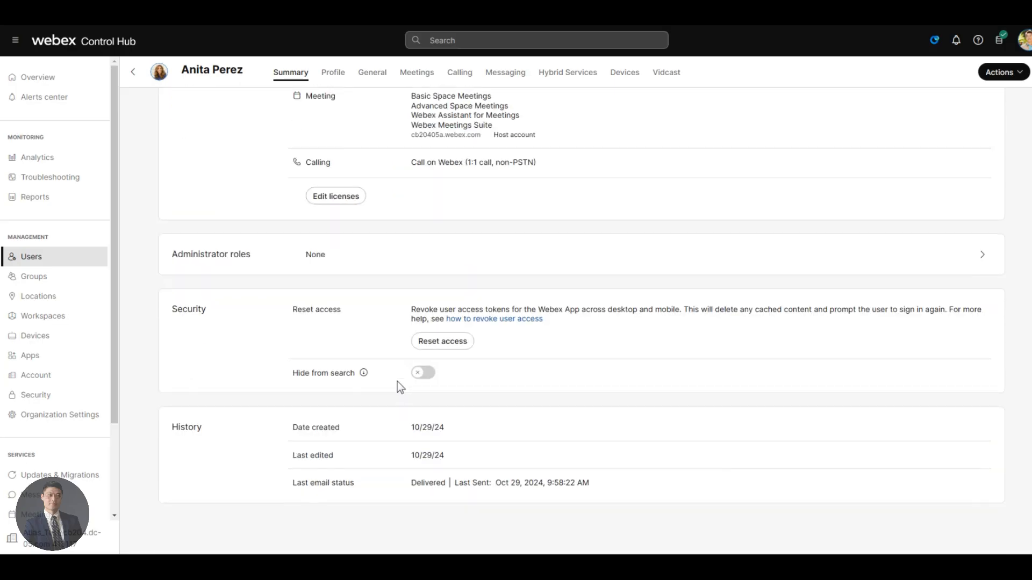
pyautogui.scroll(3, 397, 381)
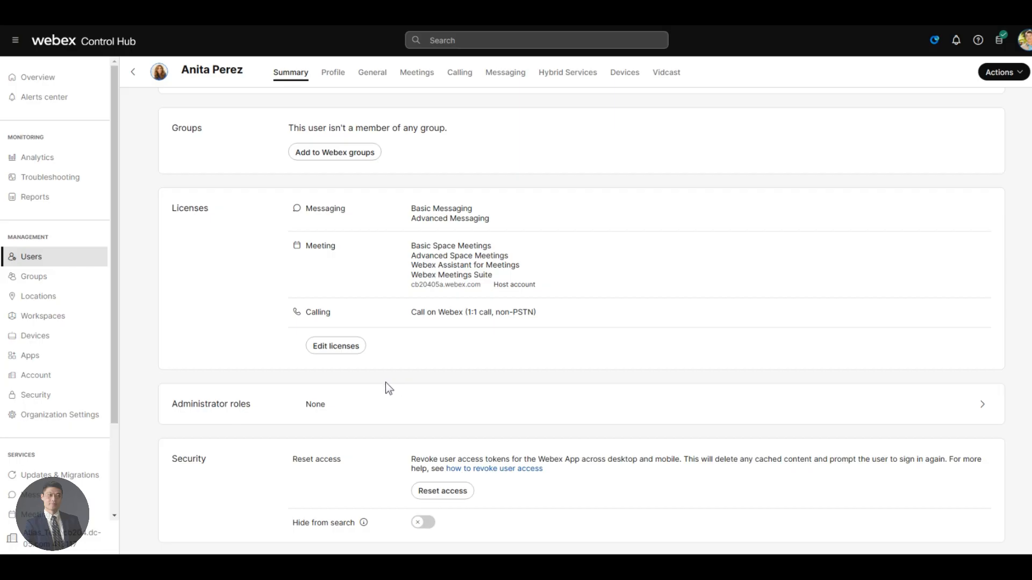
pyautogui.scroll(5, 386, 383)
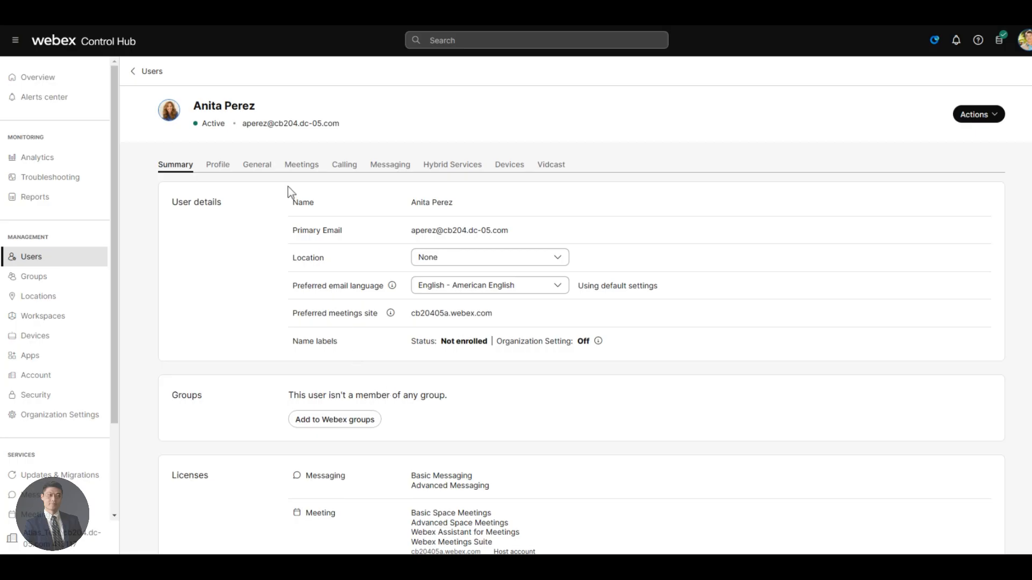
pyautogui.click(453, 171)
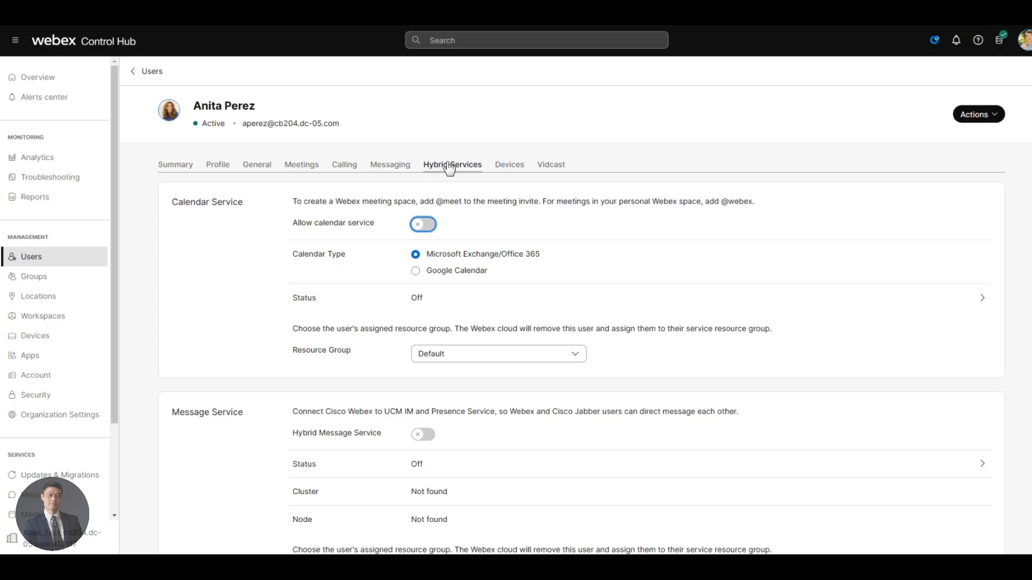
# Return to the user list, open the full administrator's account, and review all of its Meetings settings
pyautogui.click(148, 72)
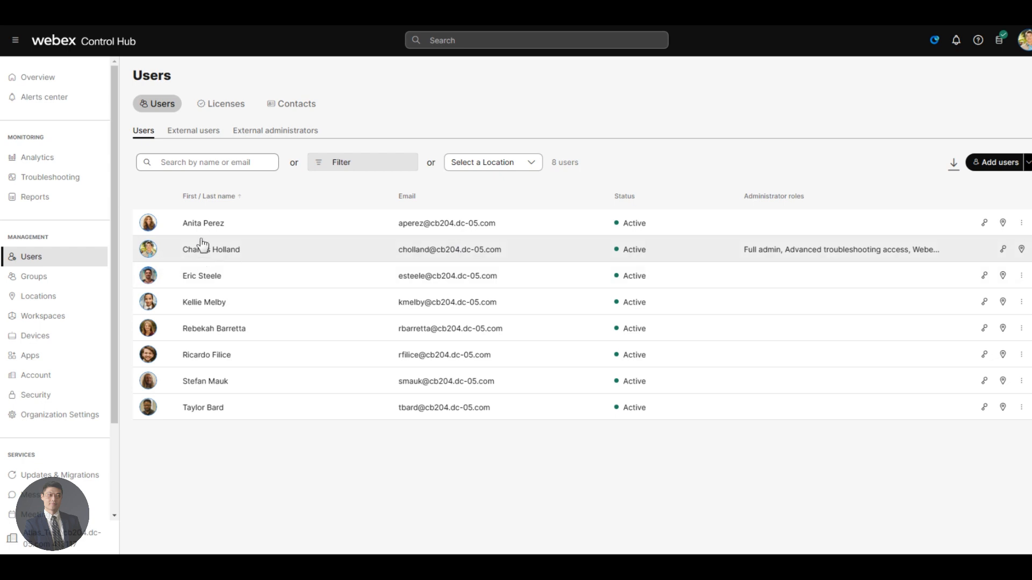
pyautogui.click(151, 249)
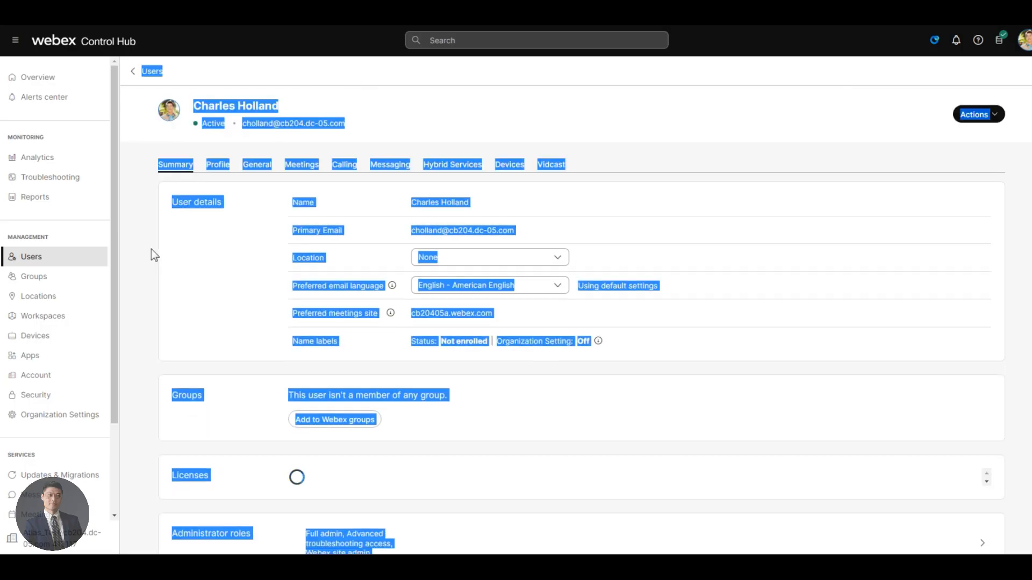
pyautogui.click(304, 166)
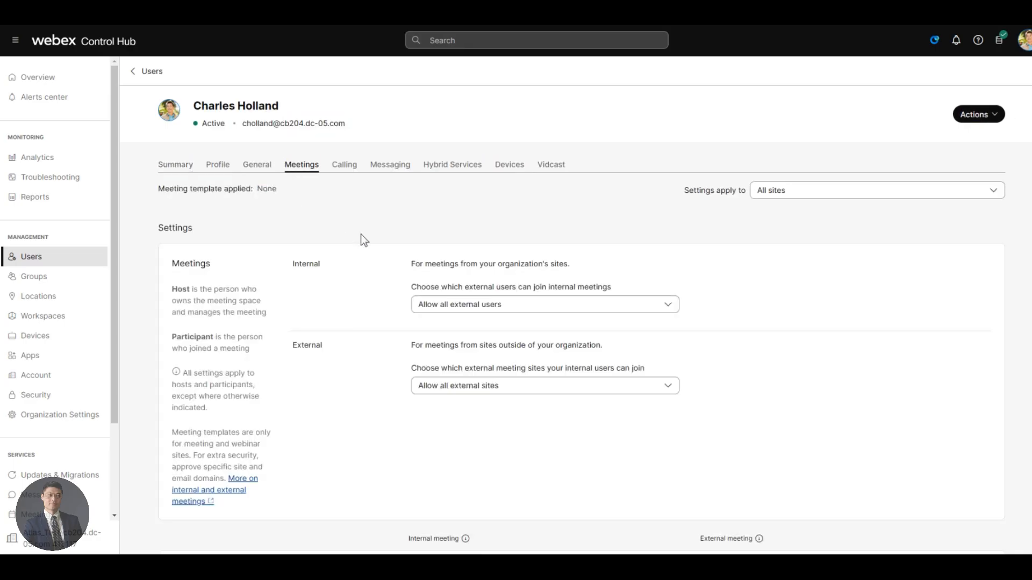
pyautogui.scroll(-7, 364, 251)
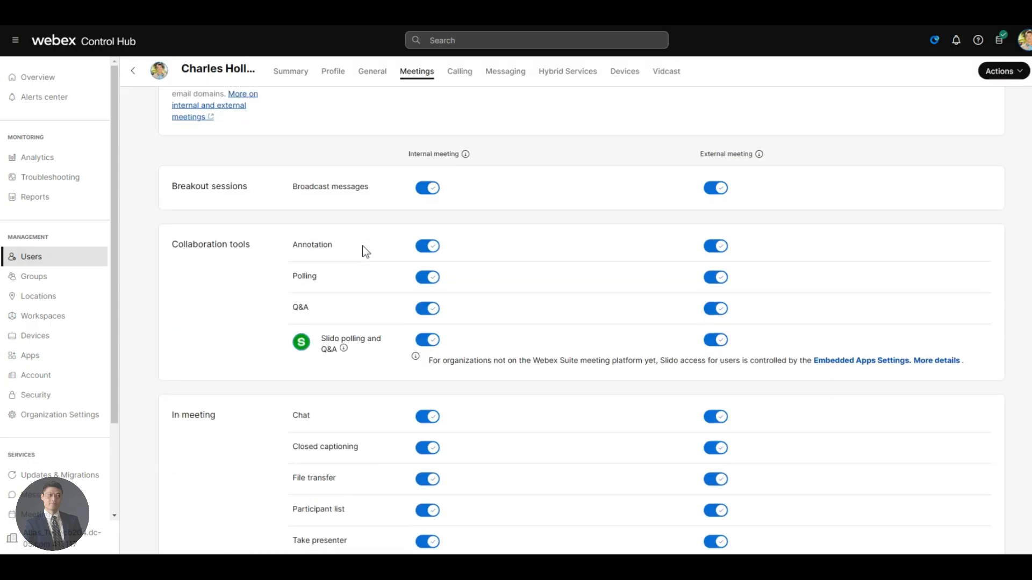
pyautogui.scroll(-9, 362, 246)
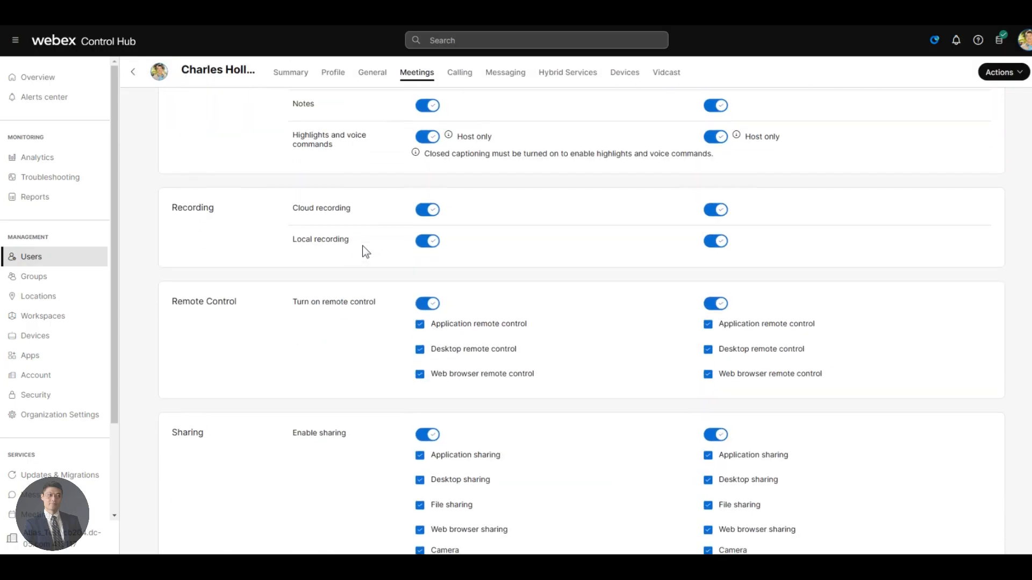
pyautogui.scroll(-7, 363, 246)
pyautogui.scroll(-4, 363, 246)
pyautogui.scroll(12, 362, 246)
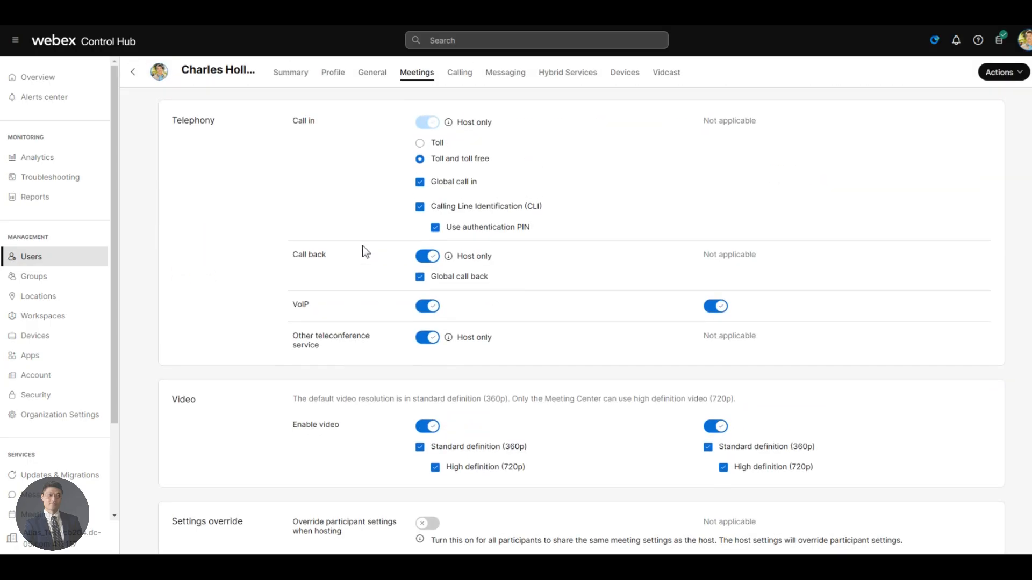
pyautogui.scroll(10, 362, 247)
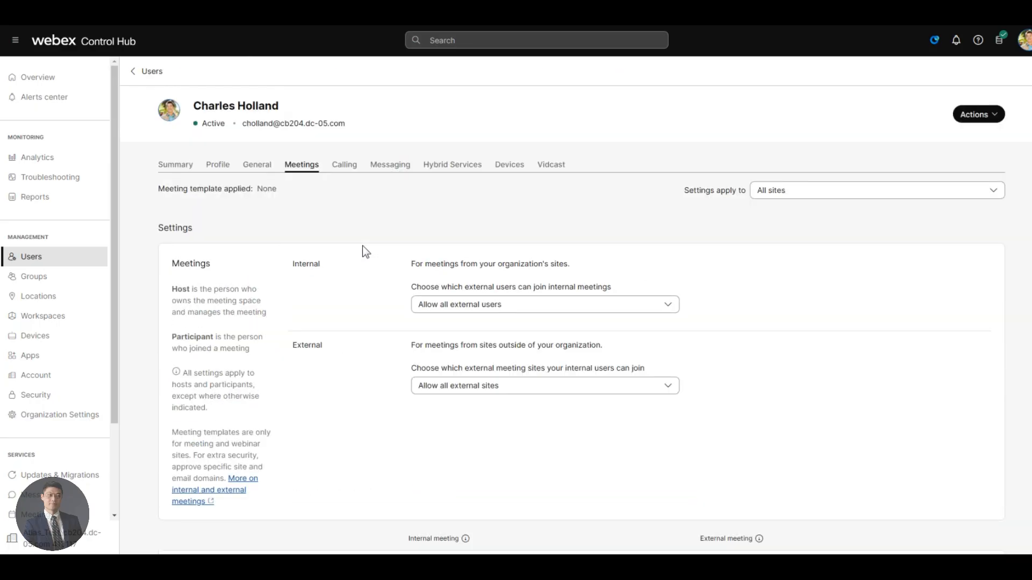
# Review the administrator account's Calling settings and return to its summary
pyautogui.press('Tab')
pyautogui.click(340, 172)
pyautogui.click(343, 169)
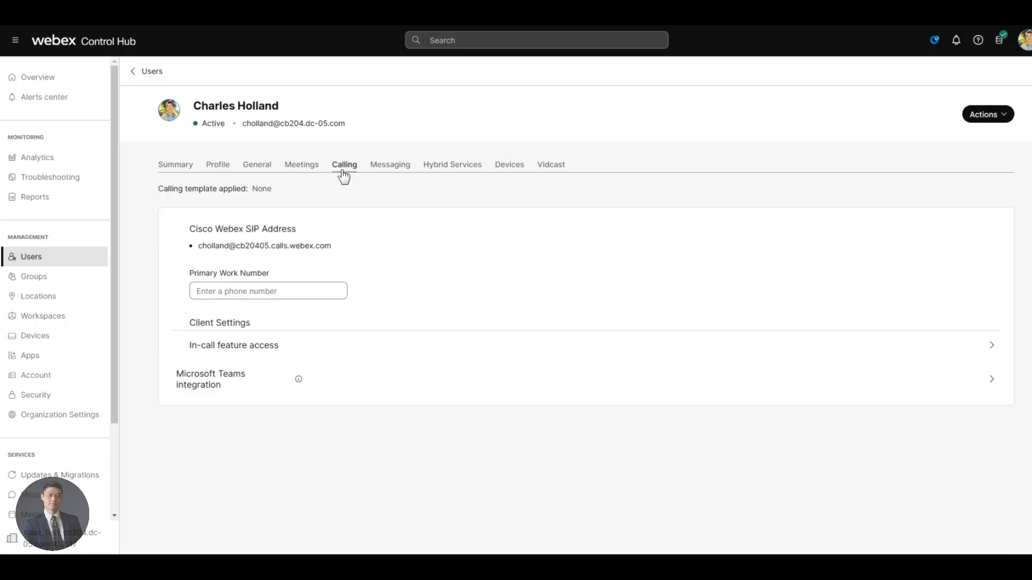
pyautogui.click(342, 171)
pyautogui.click(179, 166)
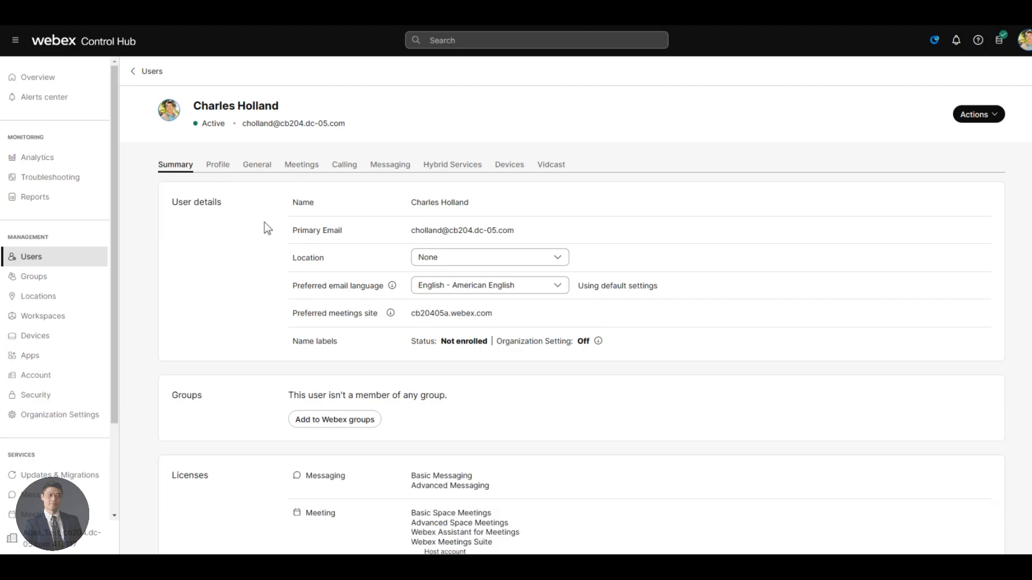
# Add the Register to Unified Communication Manager (UCM) calling license to the administrator account and save the license change
pyautogui.scroll(-6, 268, 290)
pyautogui.scroll(3, 295, 254)
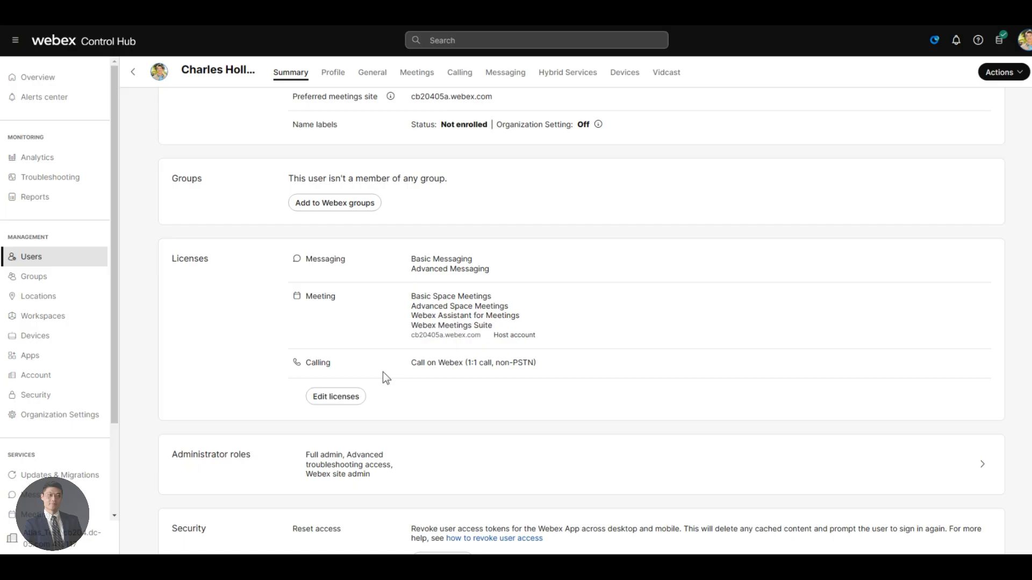
pyautogui.click(347, 396)
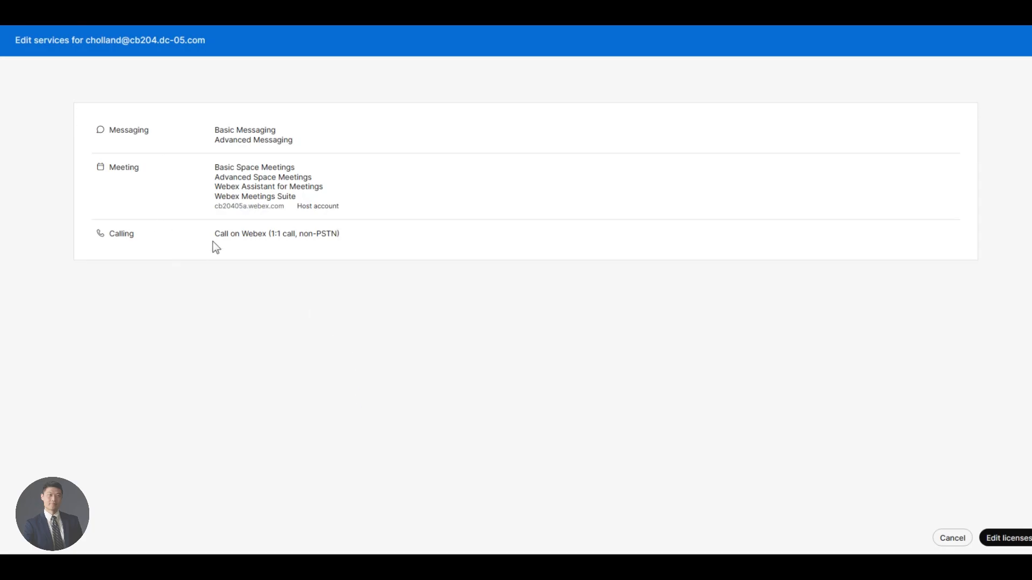
pyautogui.click(1006, 537)
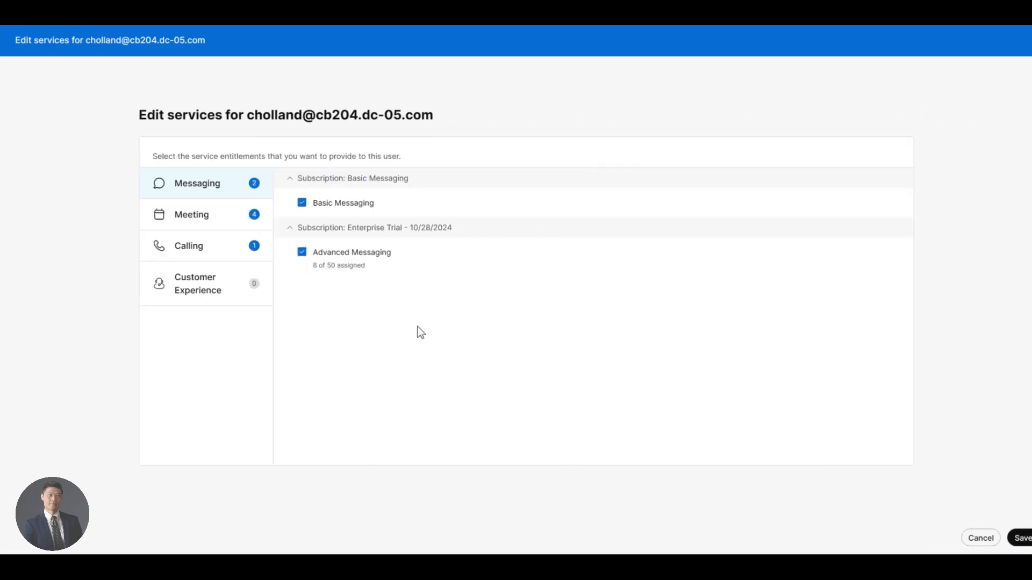
pyautogui.click(198, 249)
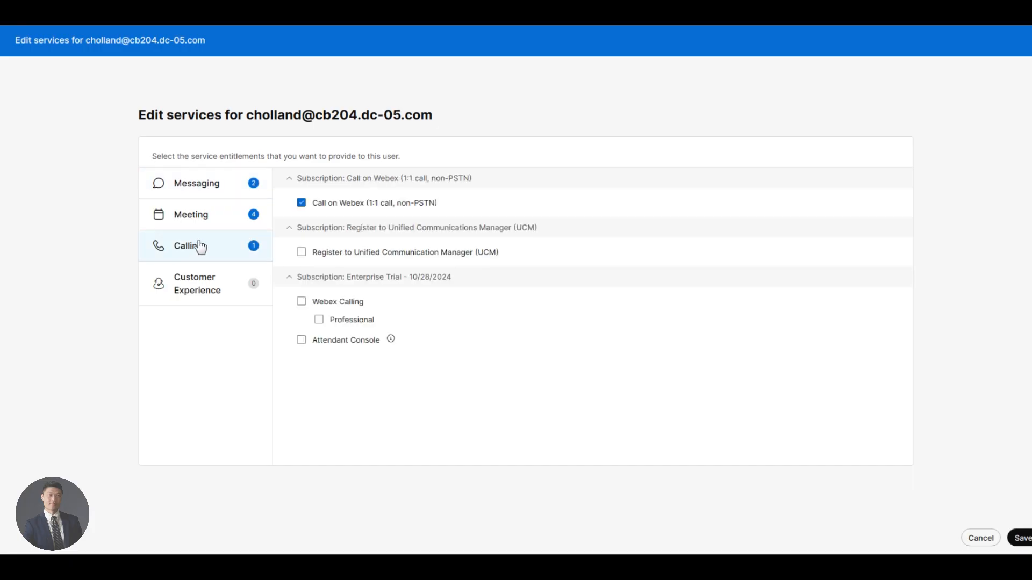
pyautogui.click(440, 255)
pyautogui.click(1017, 537)
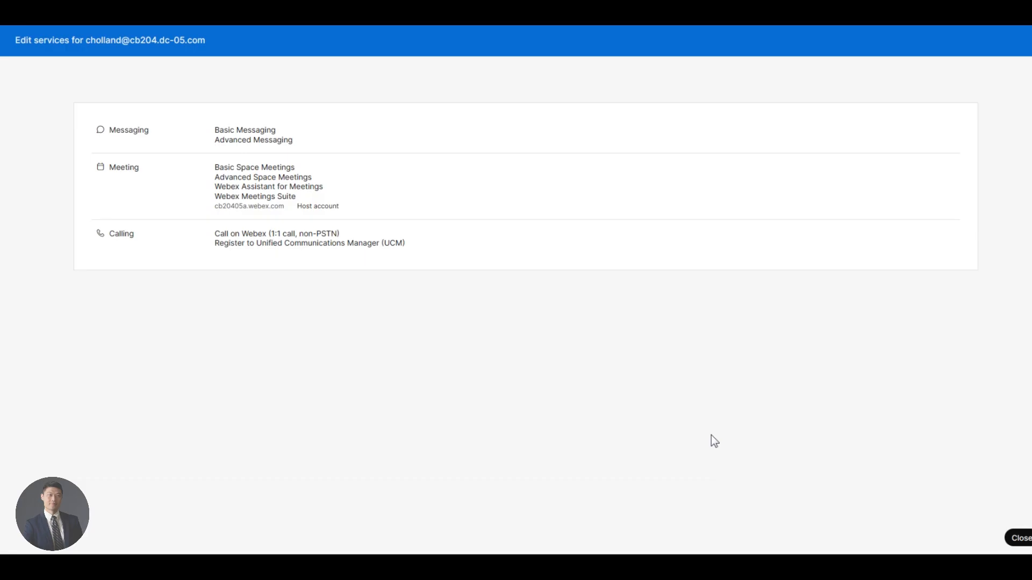
pyautogui.click(1025, 540)
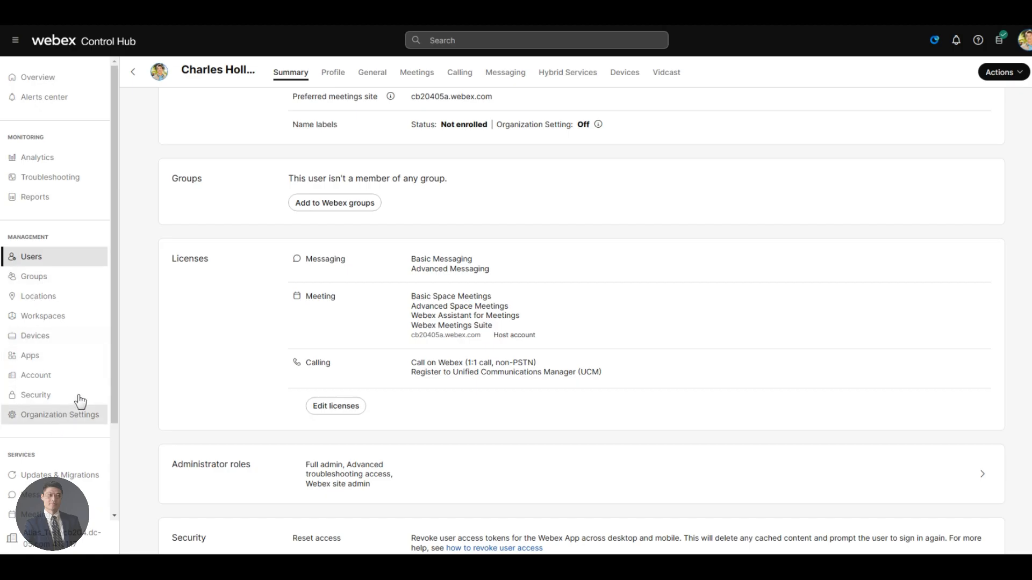
# In the organization settings, set the Control Hub idle timeout to No timeout and save the change
pyautogui.click(44, 419)
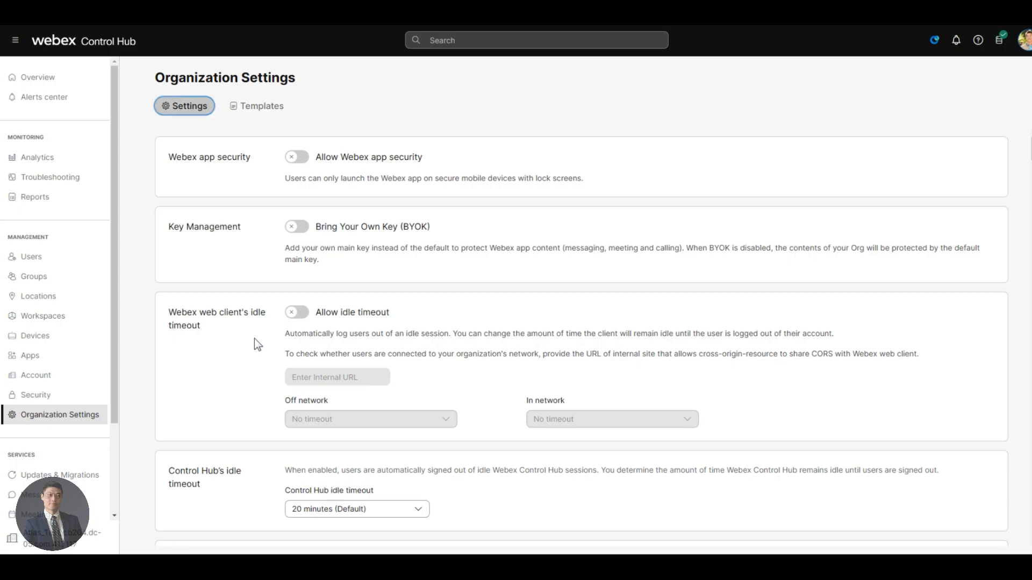
pyautogui.click(341, 518)
pyautogui.scroll(-1, 357, 425)
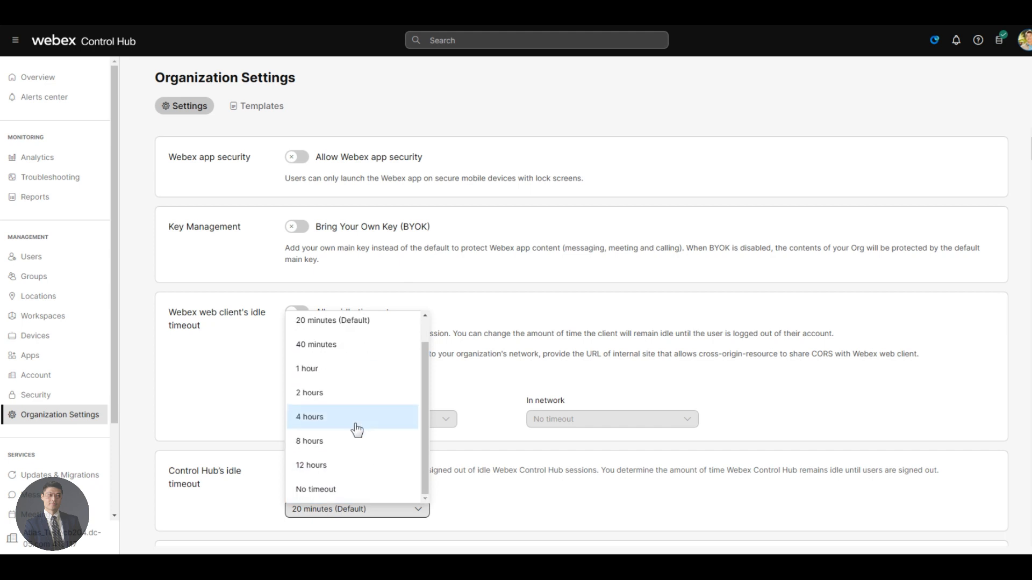
pyautogui.click(341, 489)
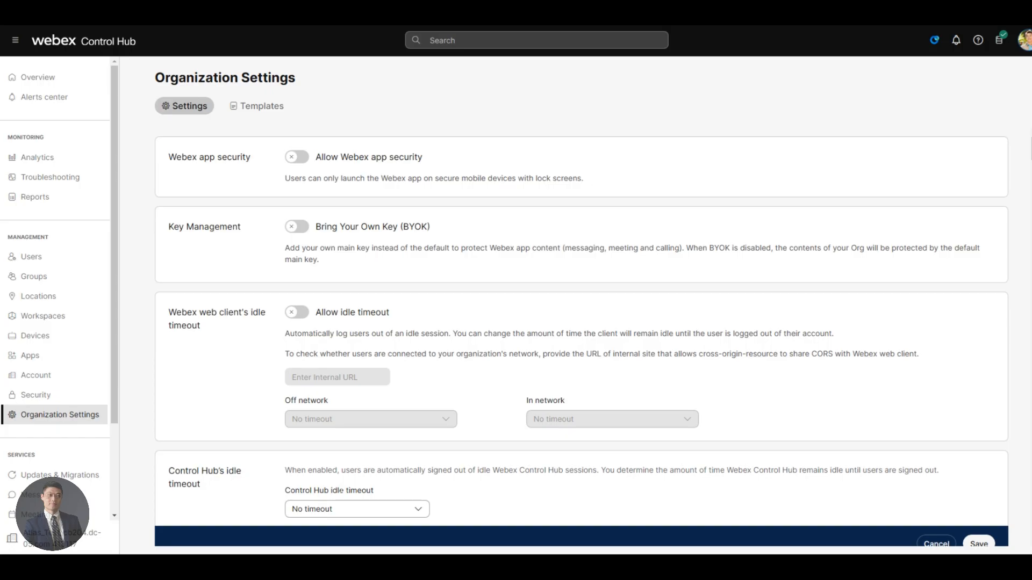
pyautogui.scroll(-1, 653, 298)
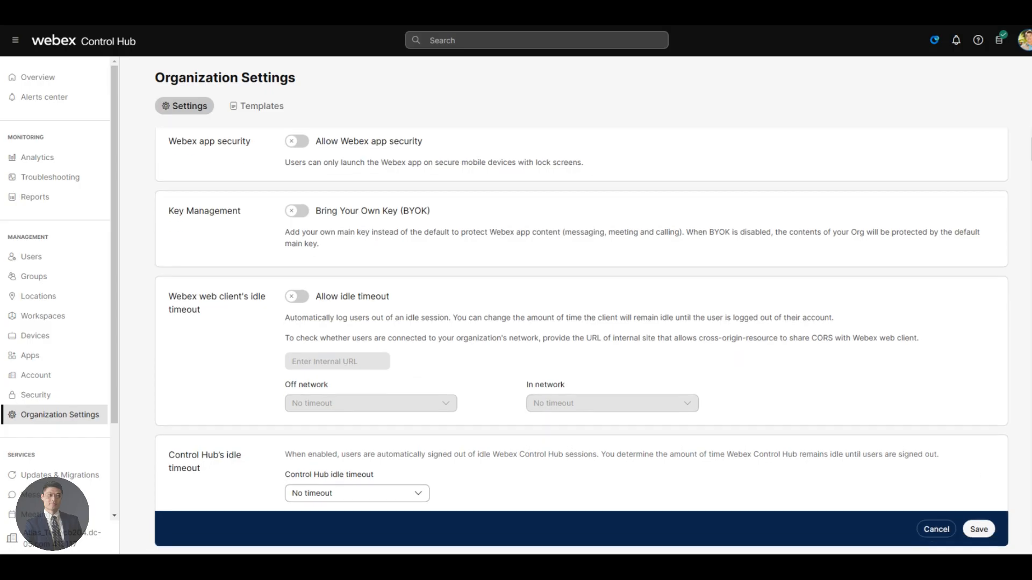
pyautogui.click(977, 527)
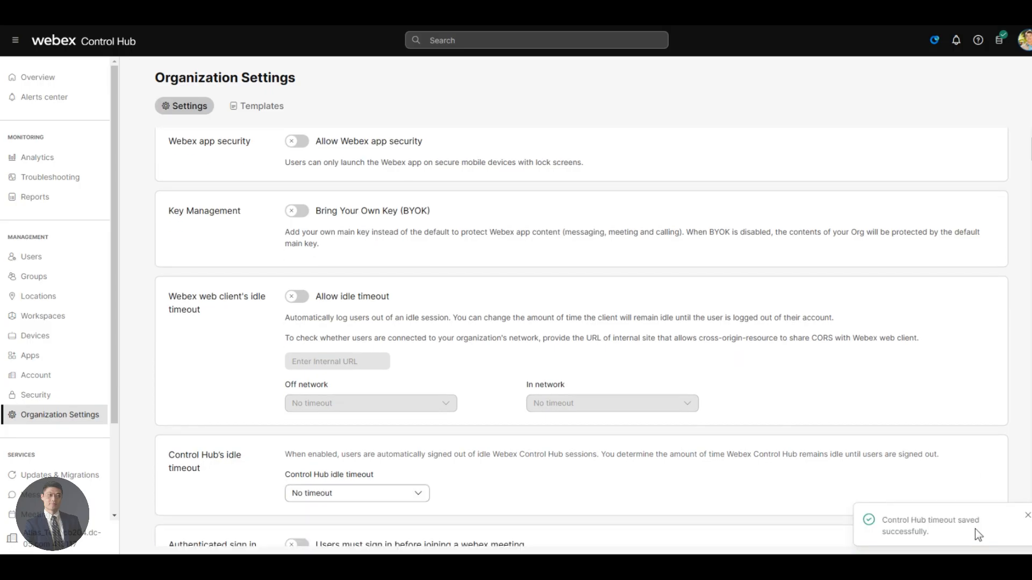